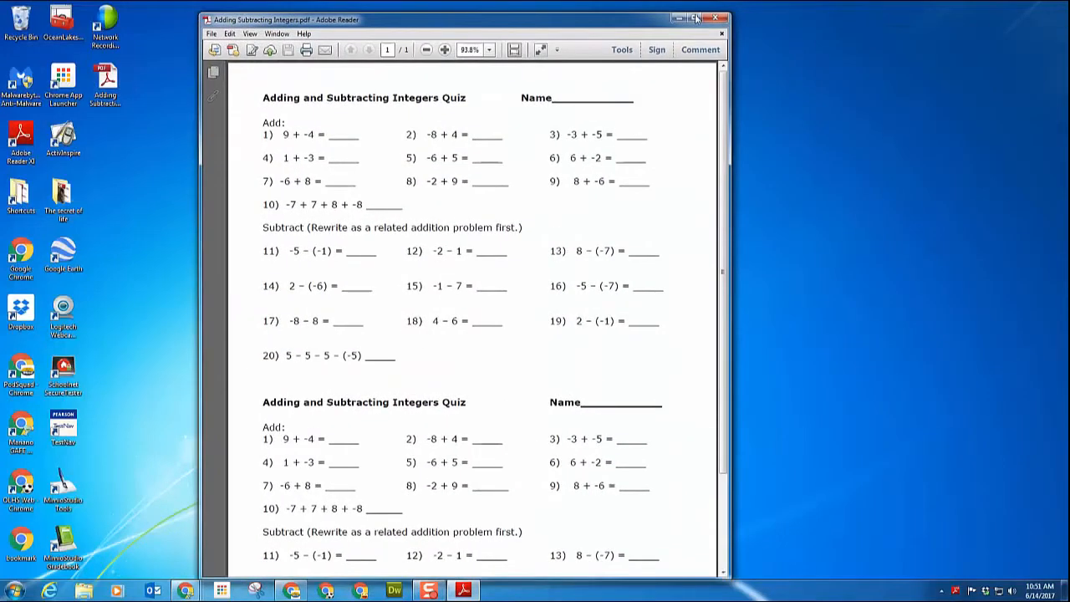
Maximize the quiz PDF and highlight addition problems 1, 3, 9, 5 and 10 in yellow
left_click(698, 18)
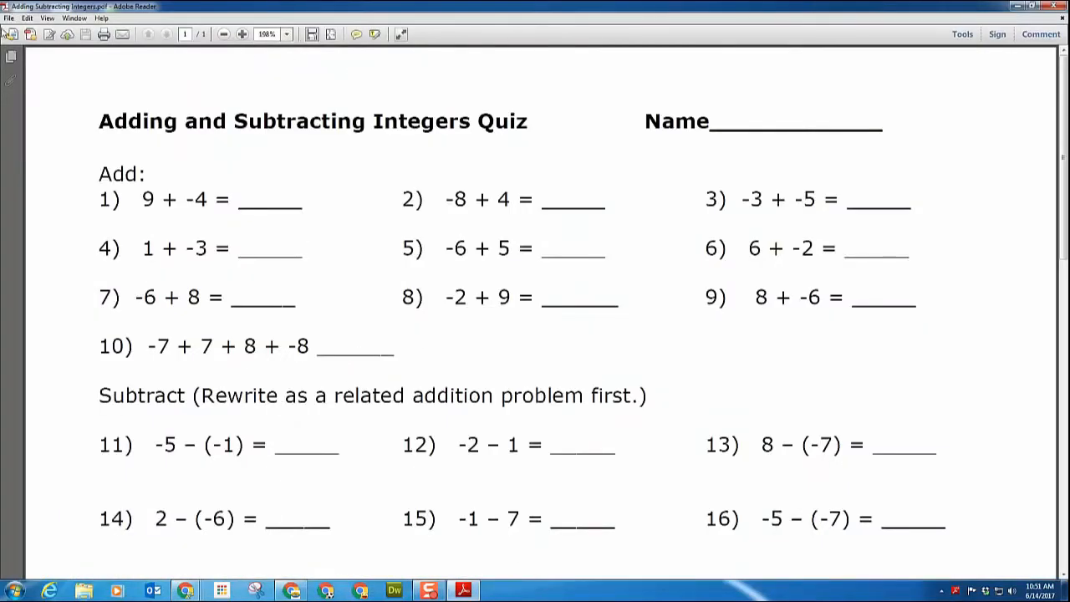
left_click(373, 36)
left_click_drag(92, 204, 276, 207)
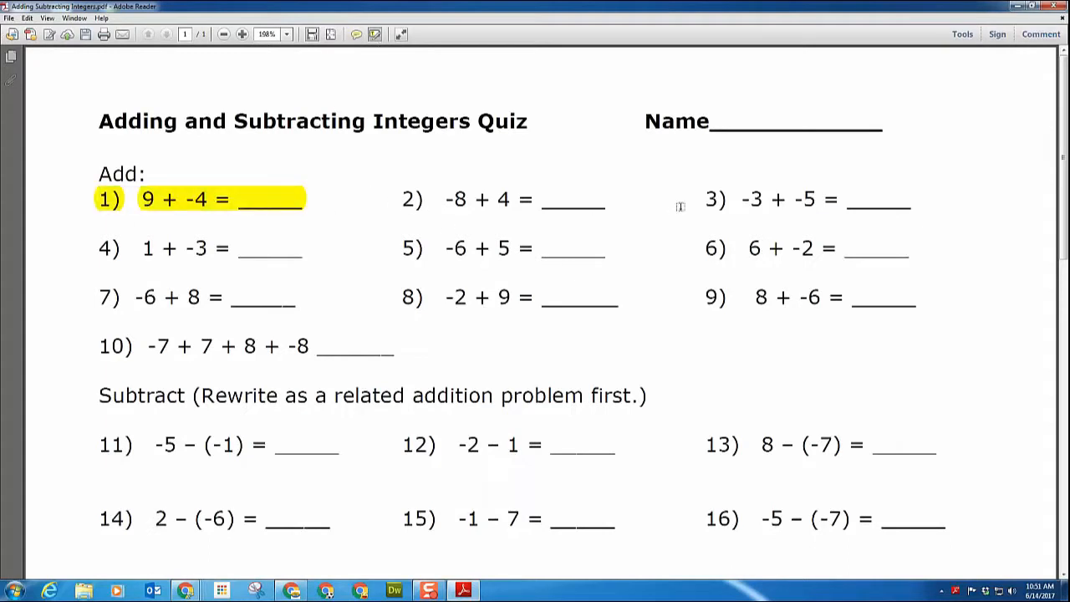
left_click_drag(699, 199, 904, 210)
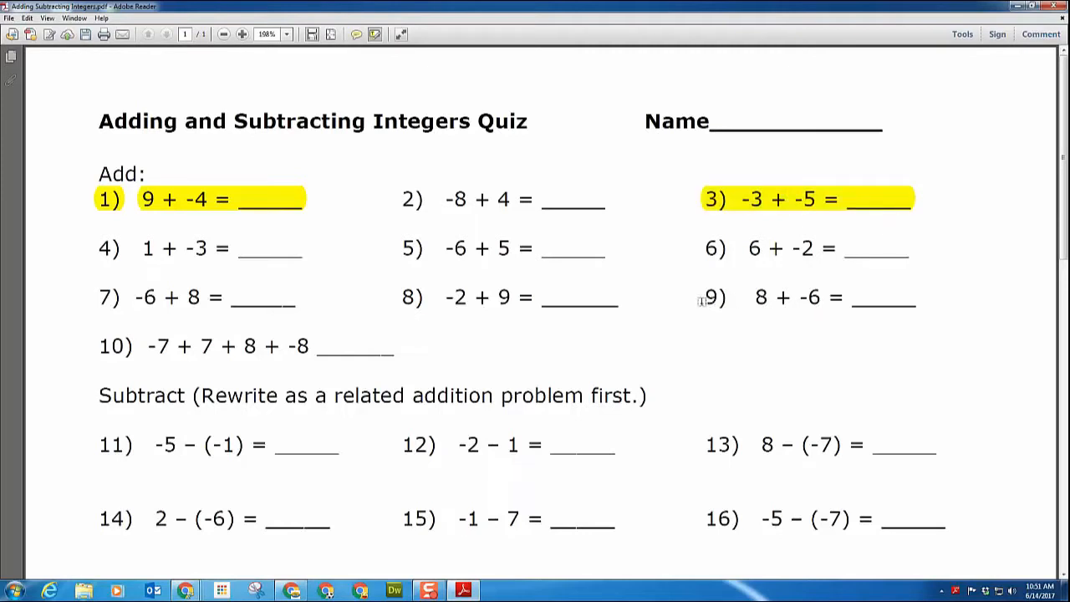
left_click_drag(702, 298, 869, 299)
left_click_drag(402, 248, 608, 249)
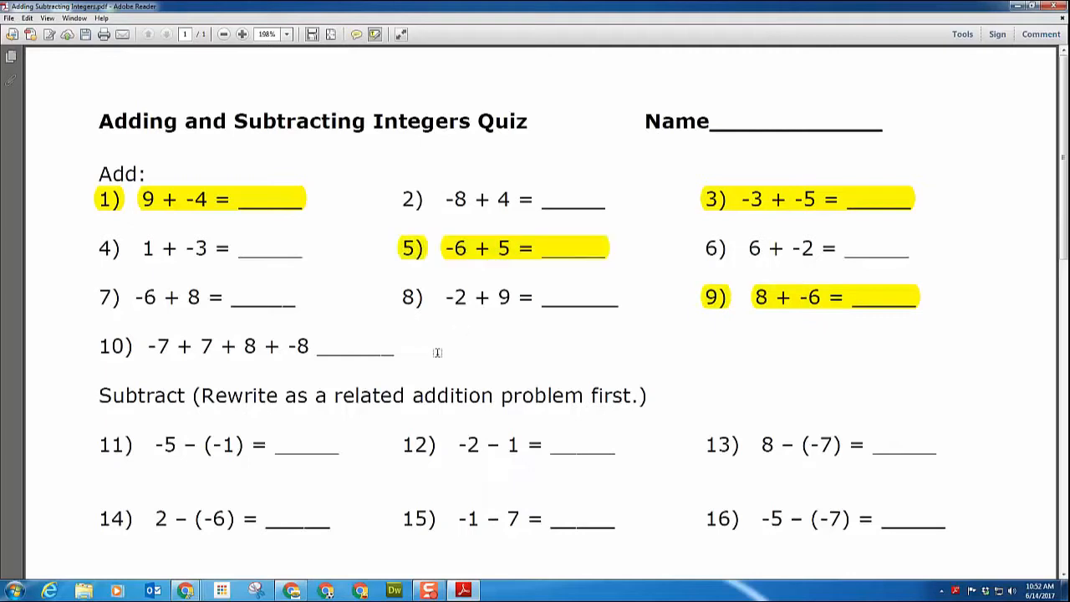
left_click_drag(91, 346, 394, 347)
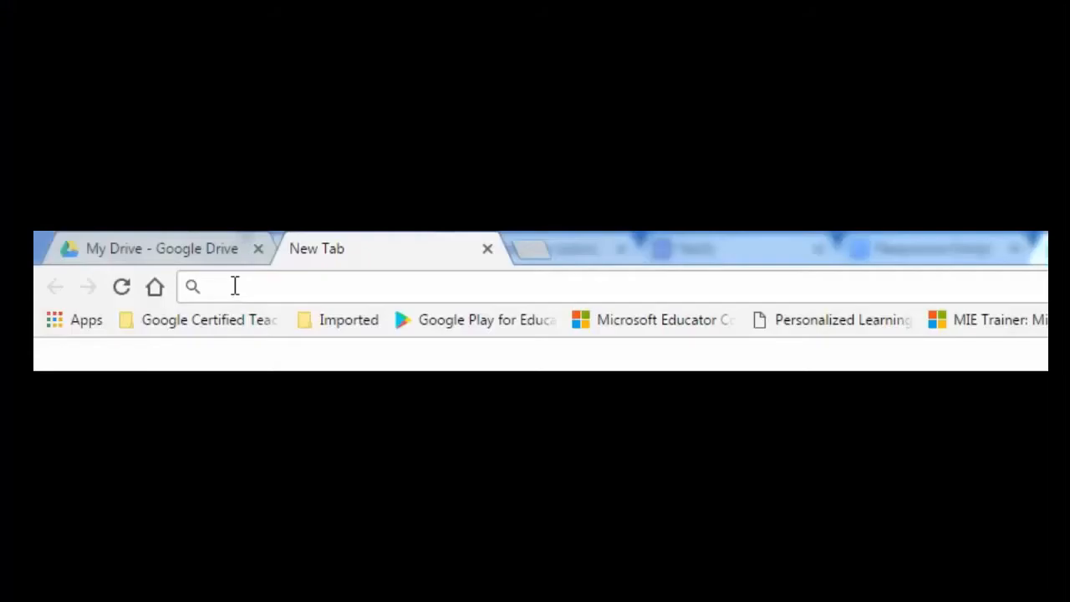
Switch to the browser, go to forms.google.com and create a new blank form
type("forms.google.com")
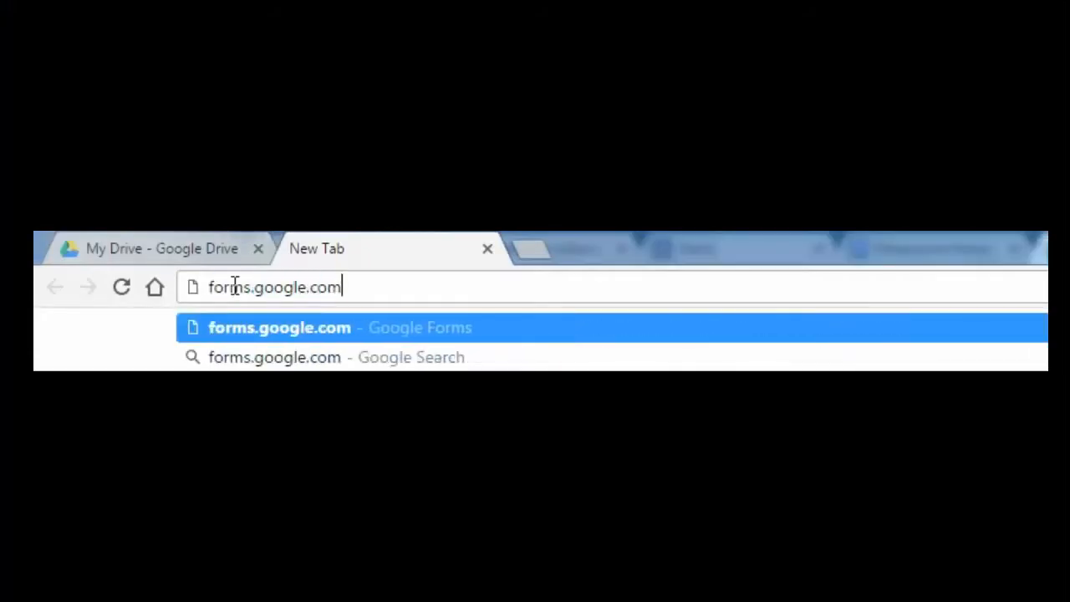
key("Return")
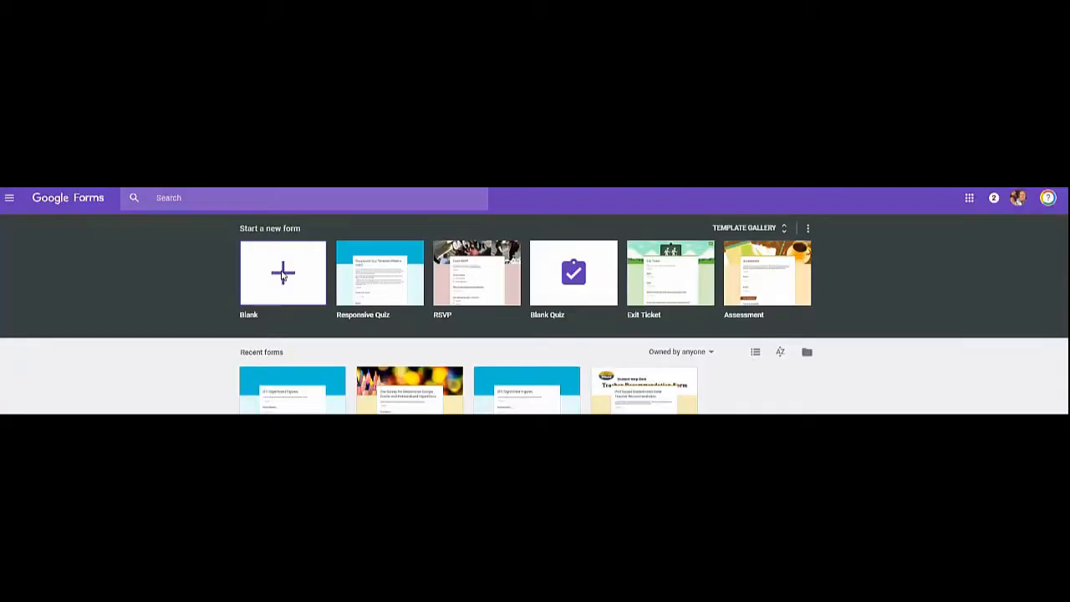
left_click(283, 274)
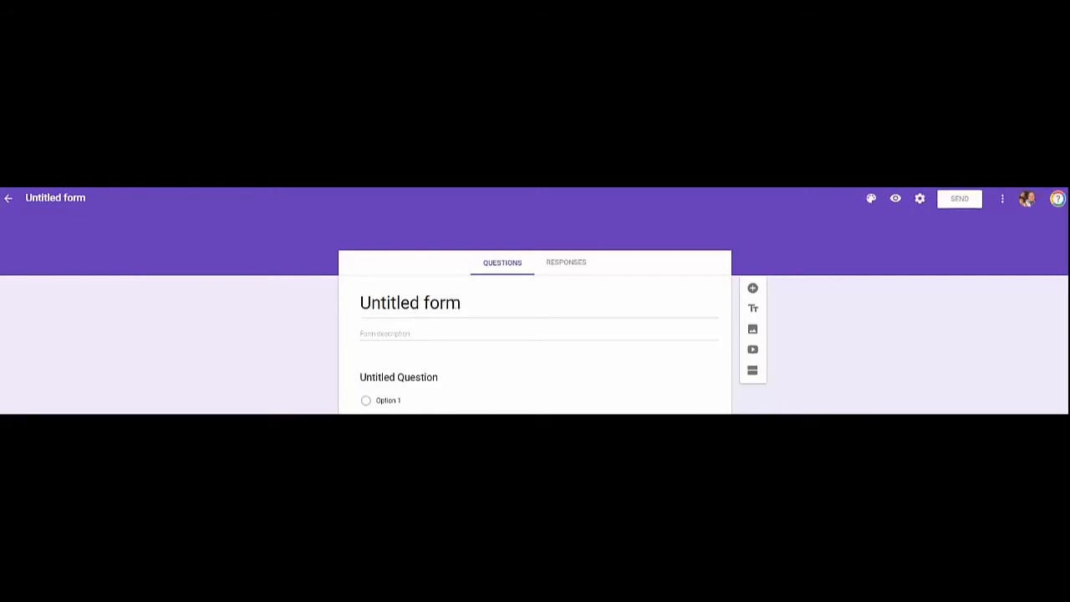
Title the new form 'Adding Integers'
left_click(459, 304)
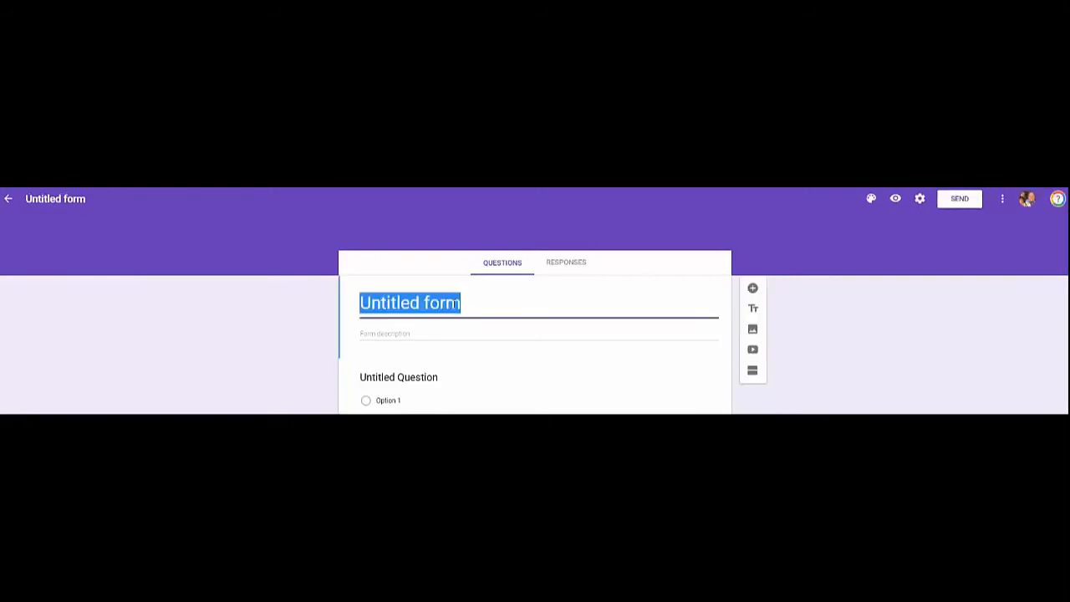
type("Adding Inte")
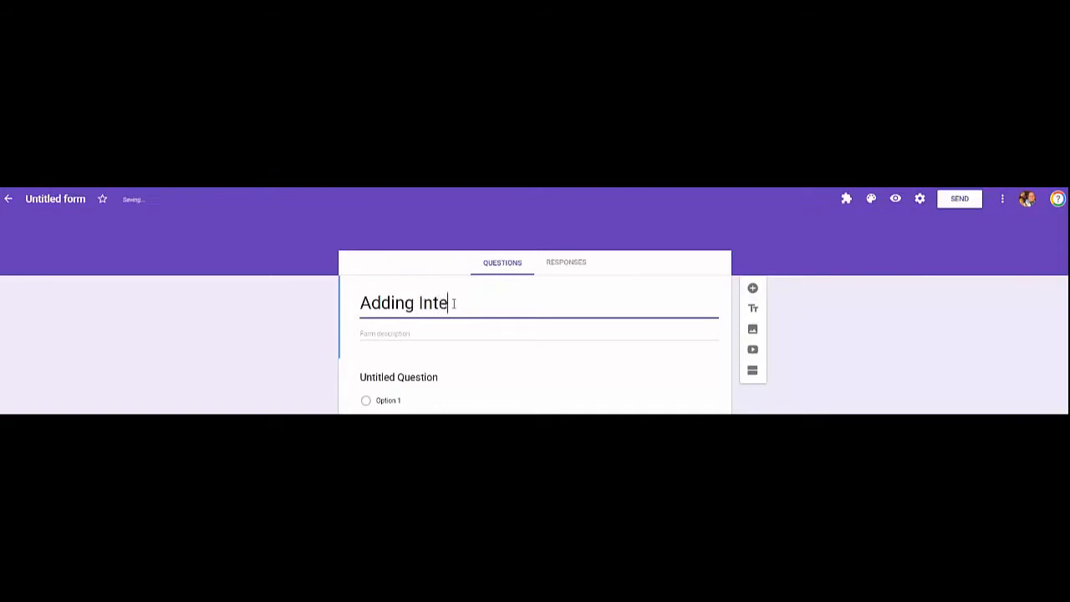
type("gers")
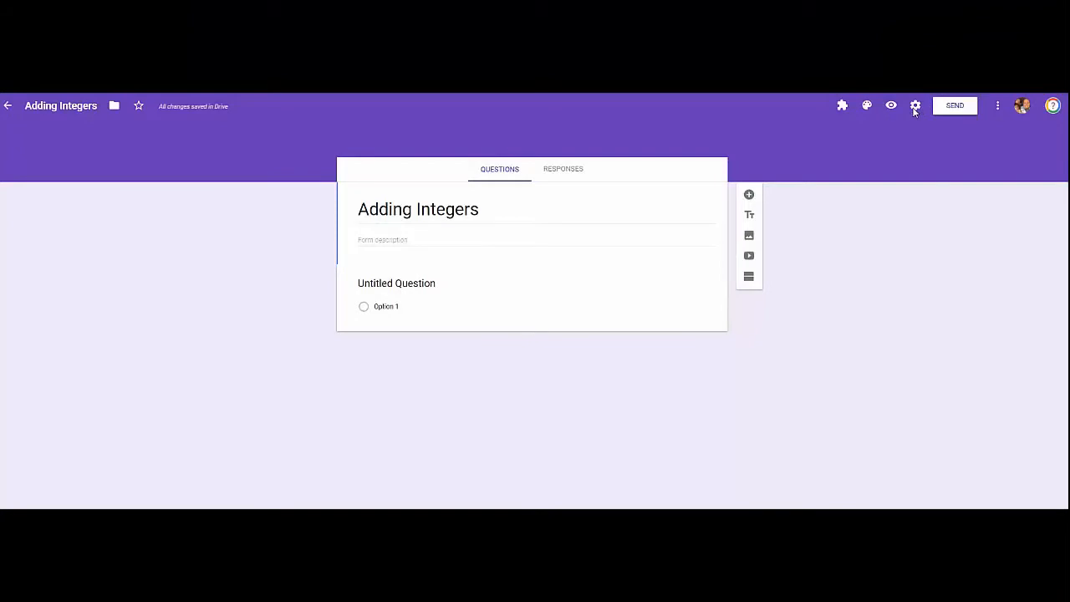
Set the form to collect email addresses and offer response receipts if the respondent requests it, and save the settings
left_click(915, 106)
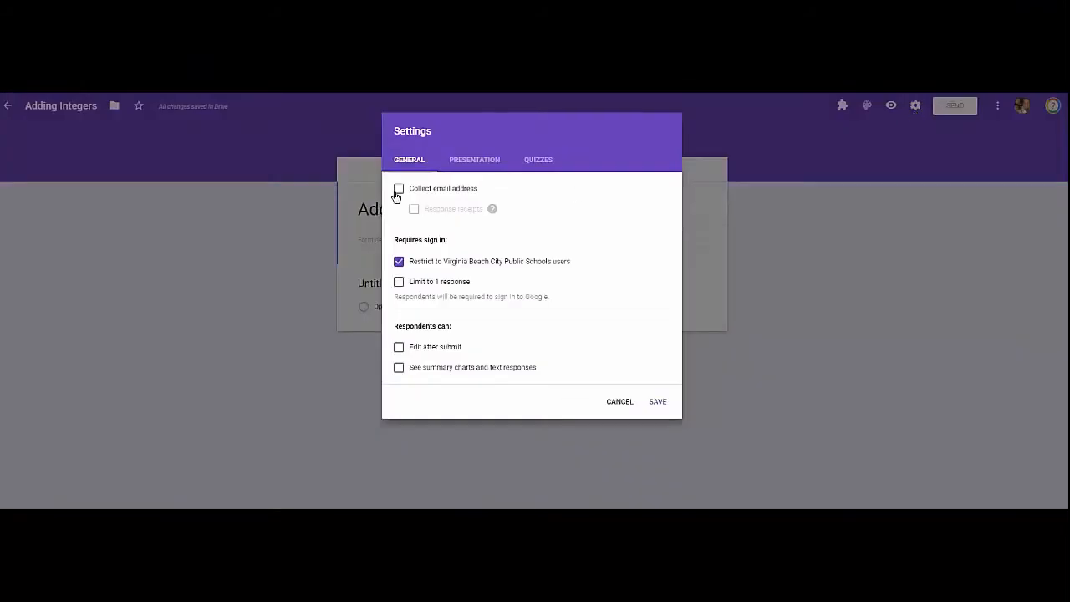
left_click(352, 184)
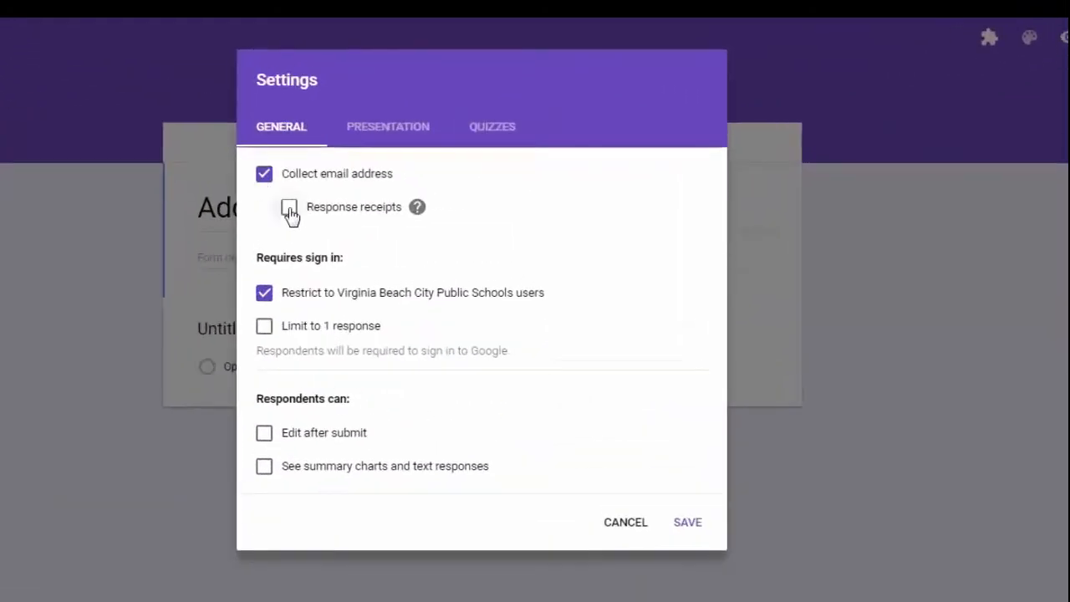
left_click(371, 208)
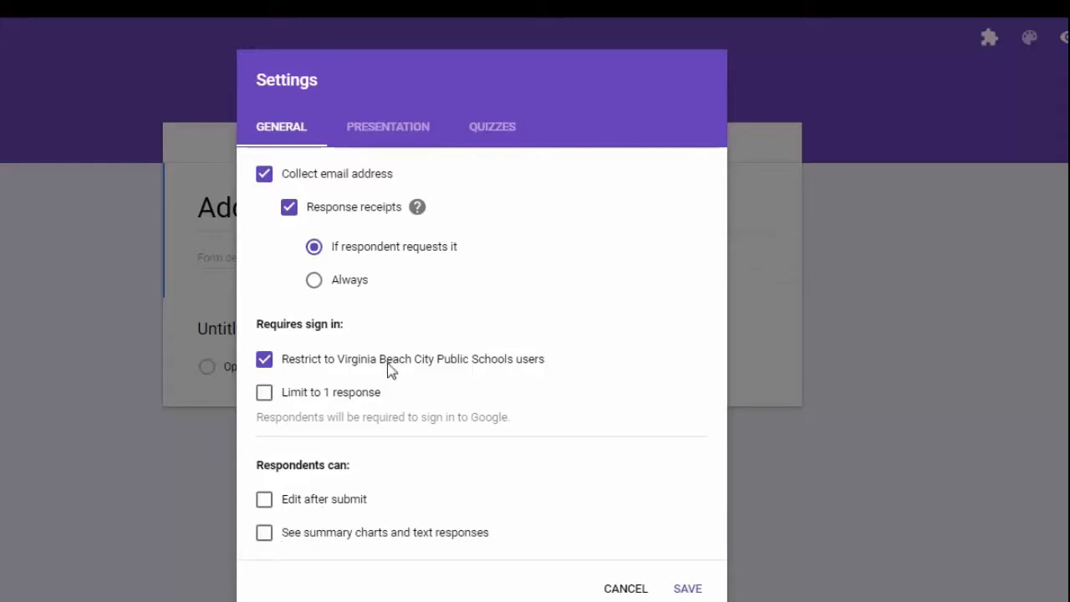
left_click(689, 590)
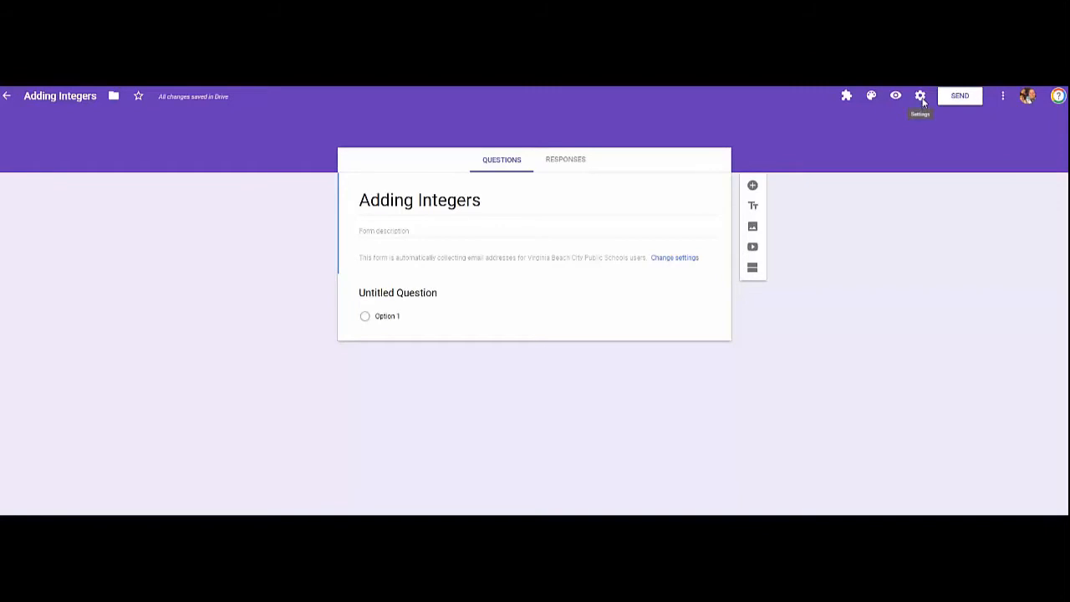
Set the form's confirmation message to 'Thanks for completing this quiz! I hope you learned a little along the way.' and save the settings
left_click(921, 96)
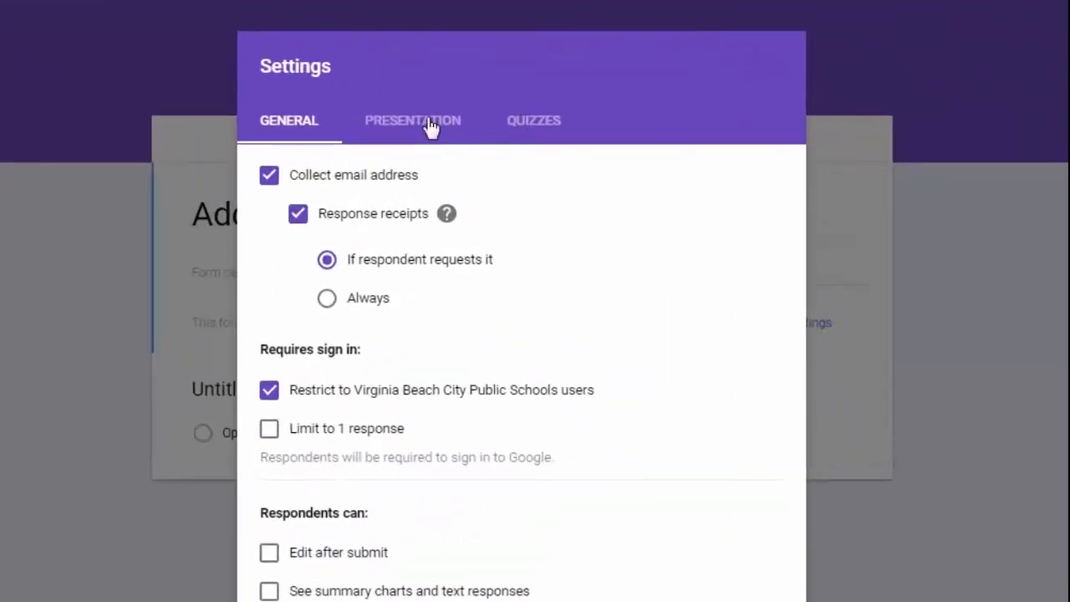
left_click(426, 123)
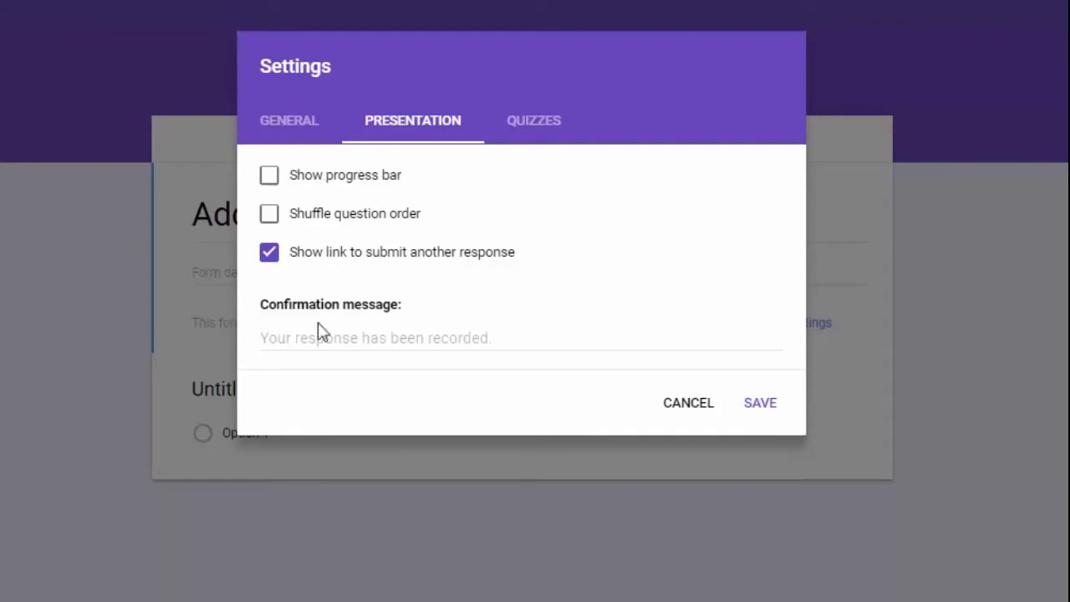
left_click(309, 343)
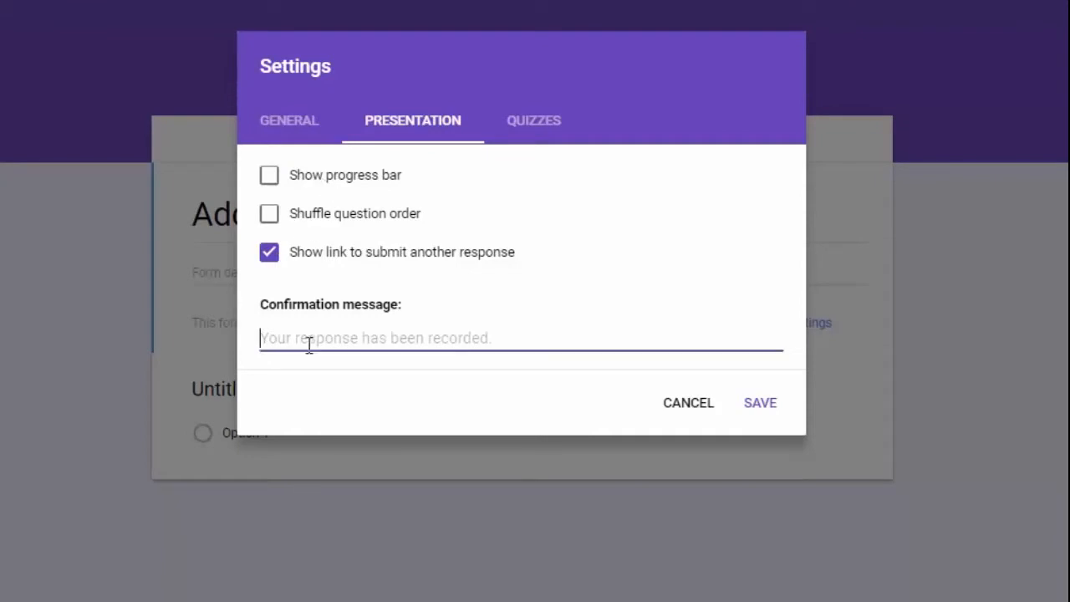
type("Thanks for ")
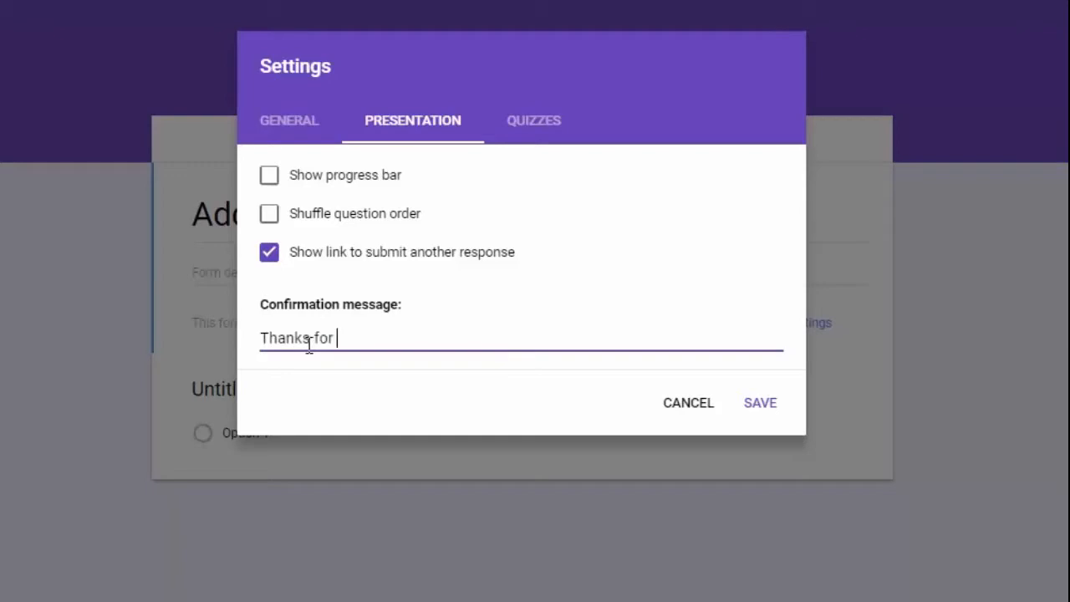
type("completing this ")
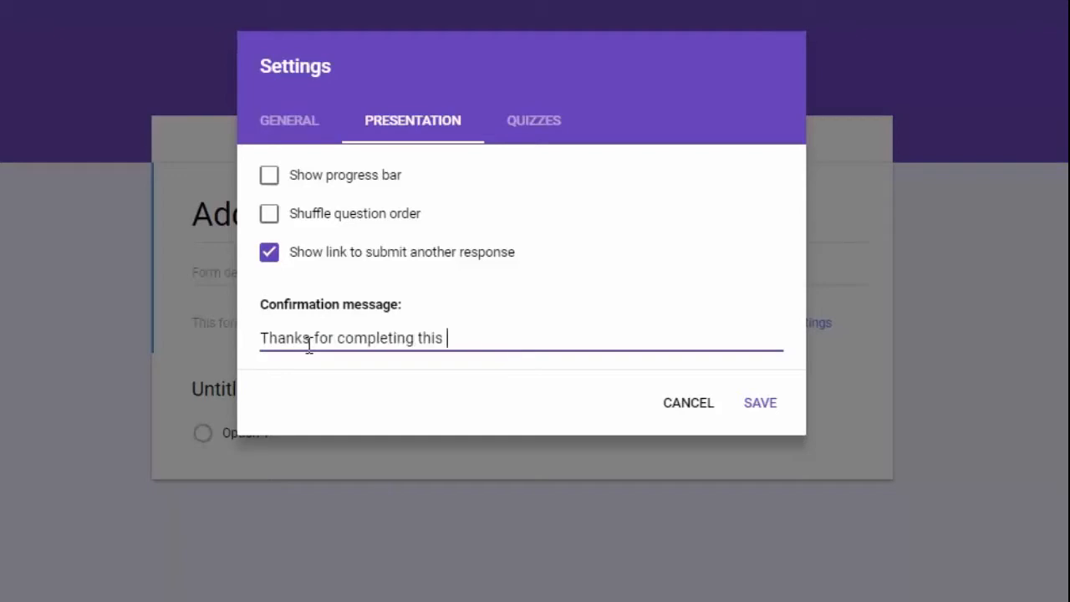
type("quiz!  I hope you le")
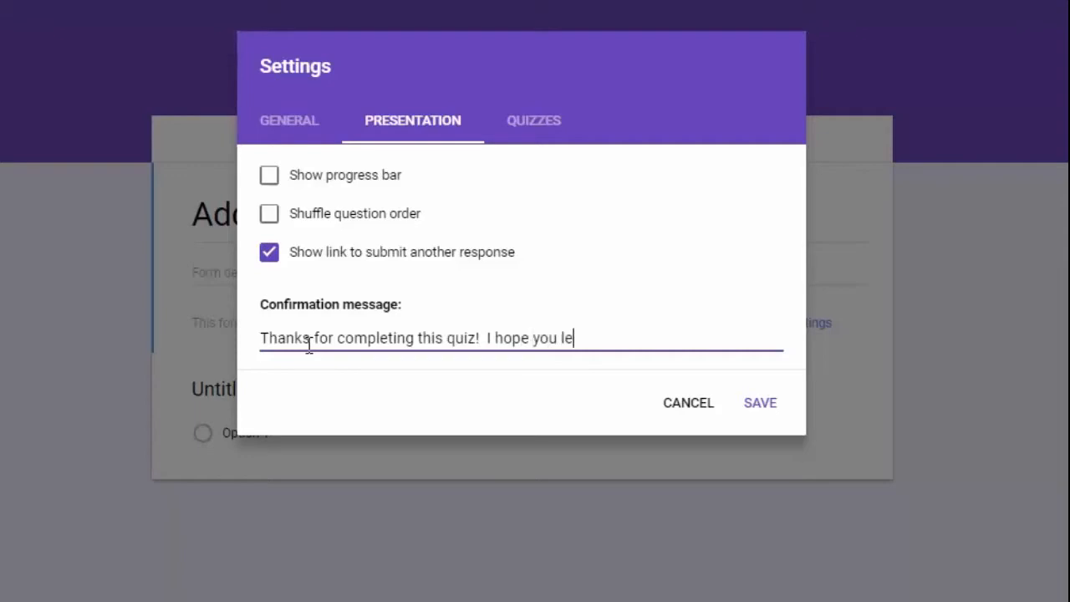
type("arned a little along the way.")
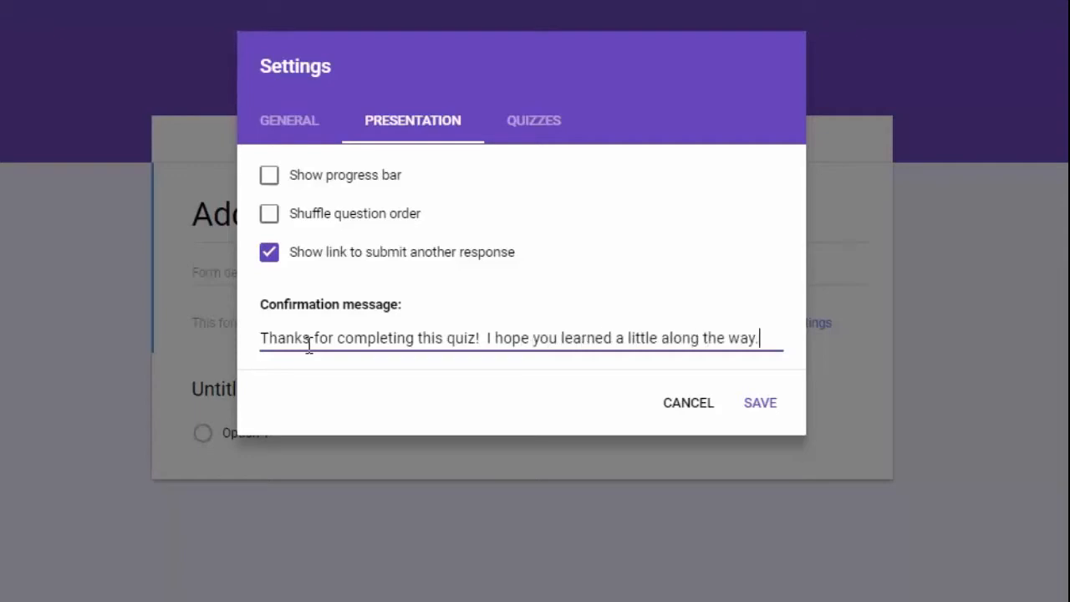
left_click(762, 404)
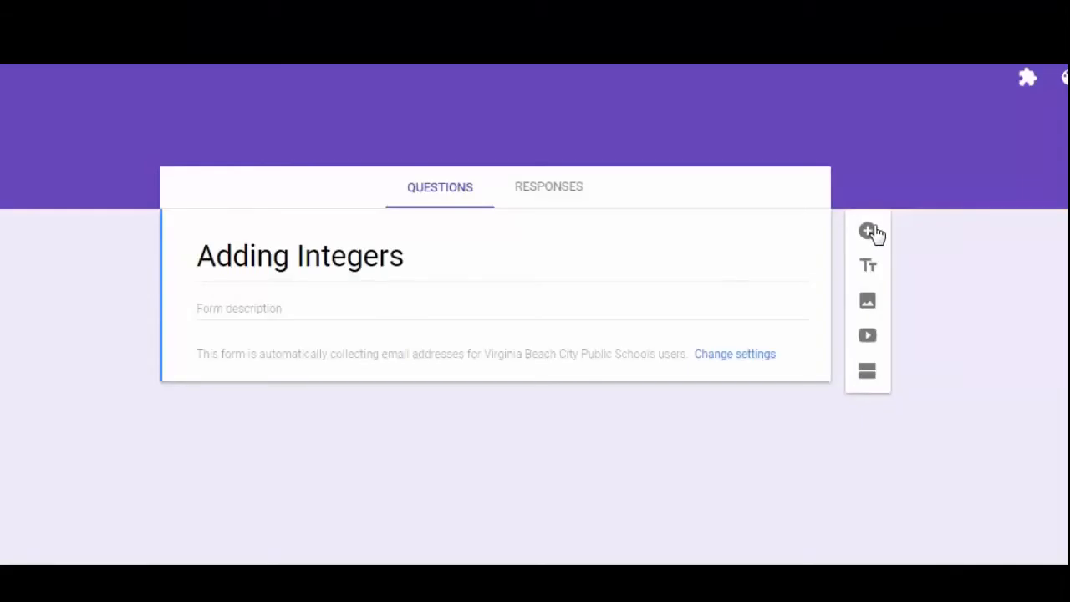
Add a required short-answer question titled 'First Name'
left_click(868, 231)
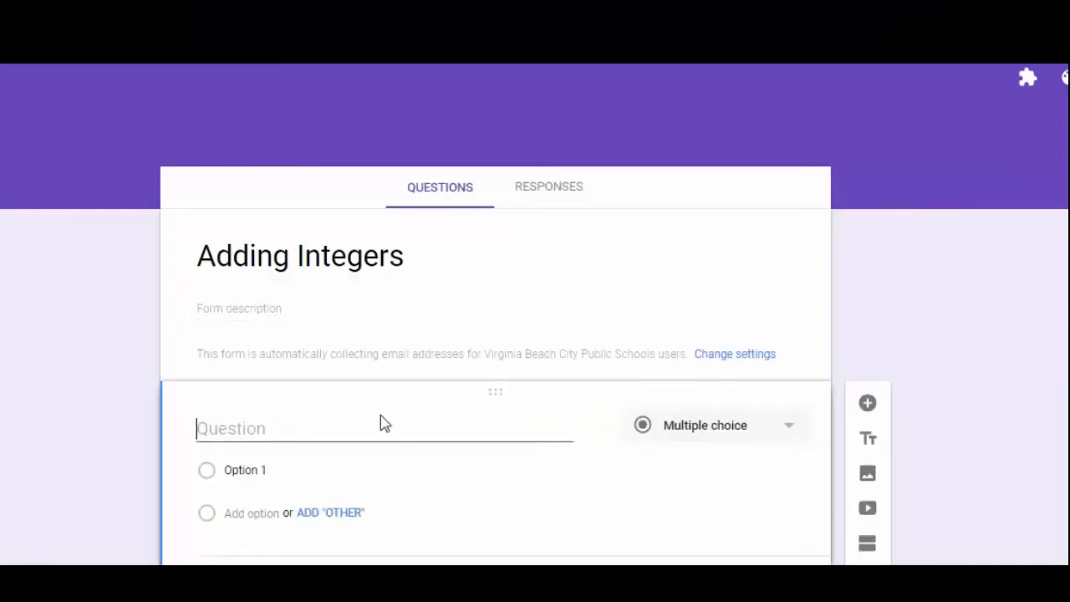
type("First Name")
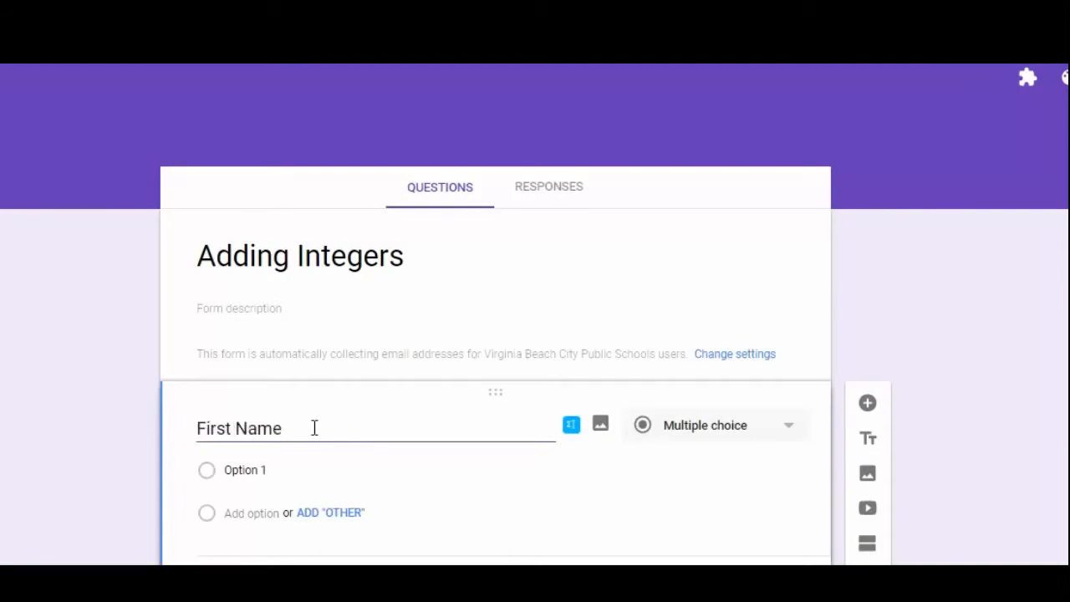
left_click(735, 438)
left_click(734, 430)
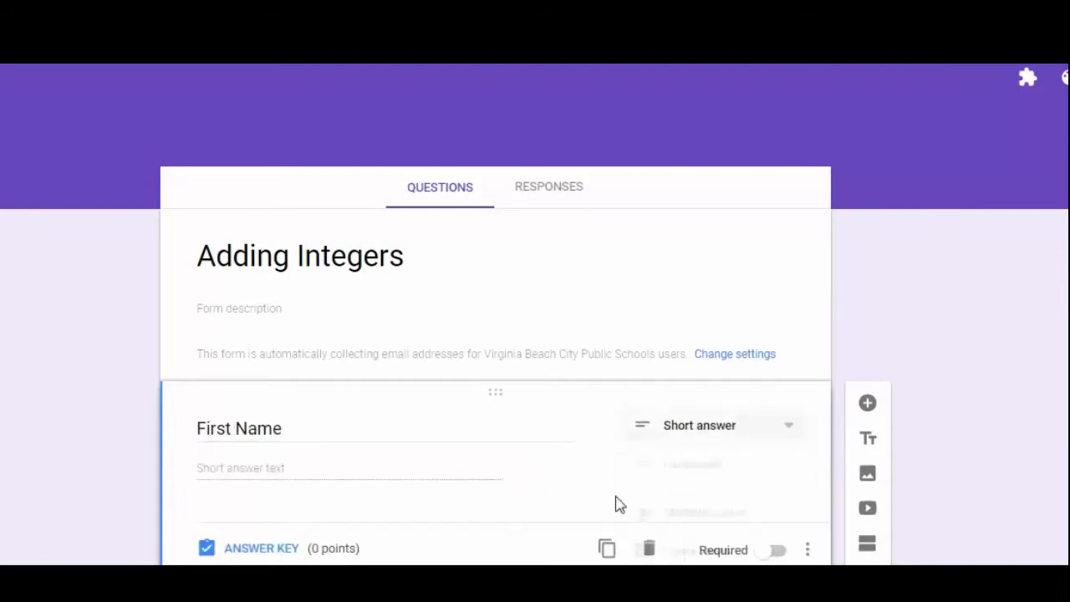
left_click(769, 552)
Add a required short-answer question titled 'Last Name' below the First Name question
left_click(867, 403)
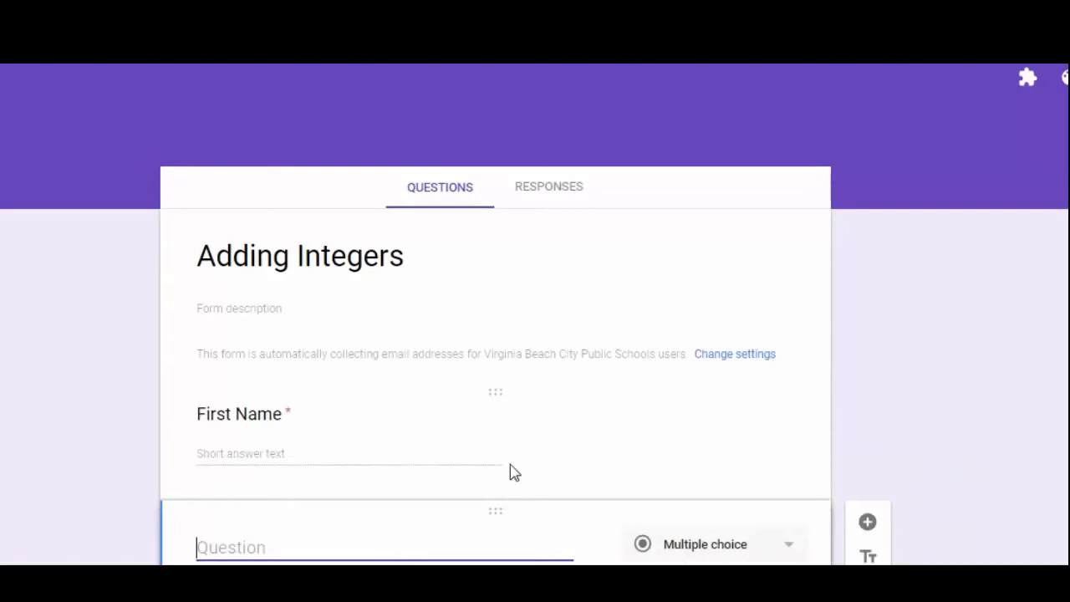
type("La")
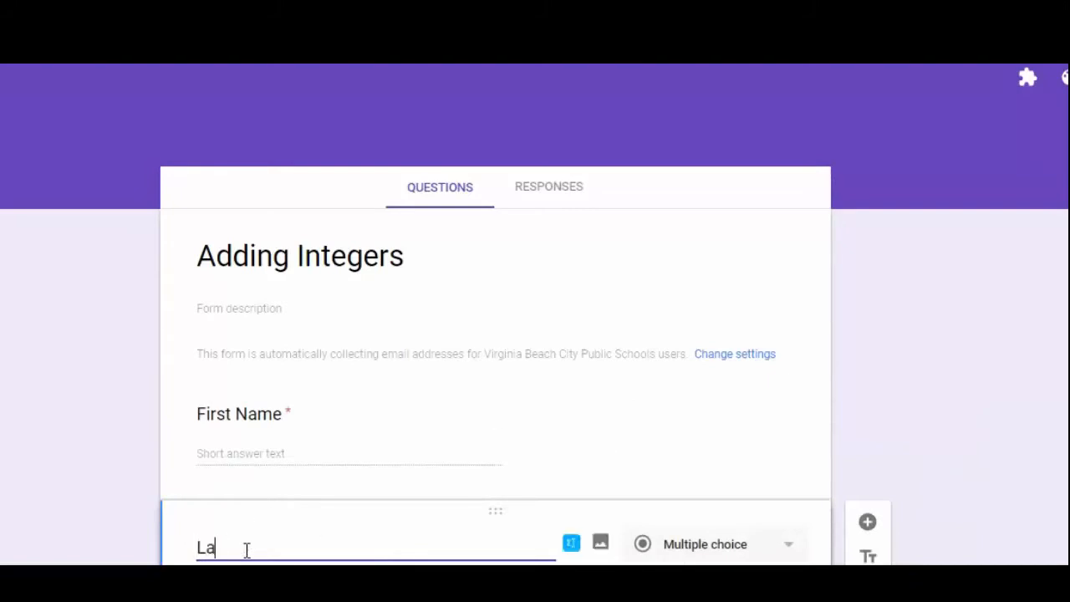
type("st Name")
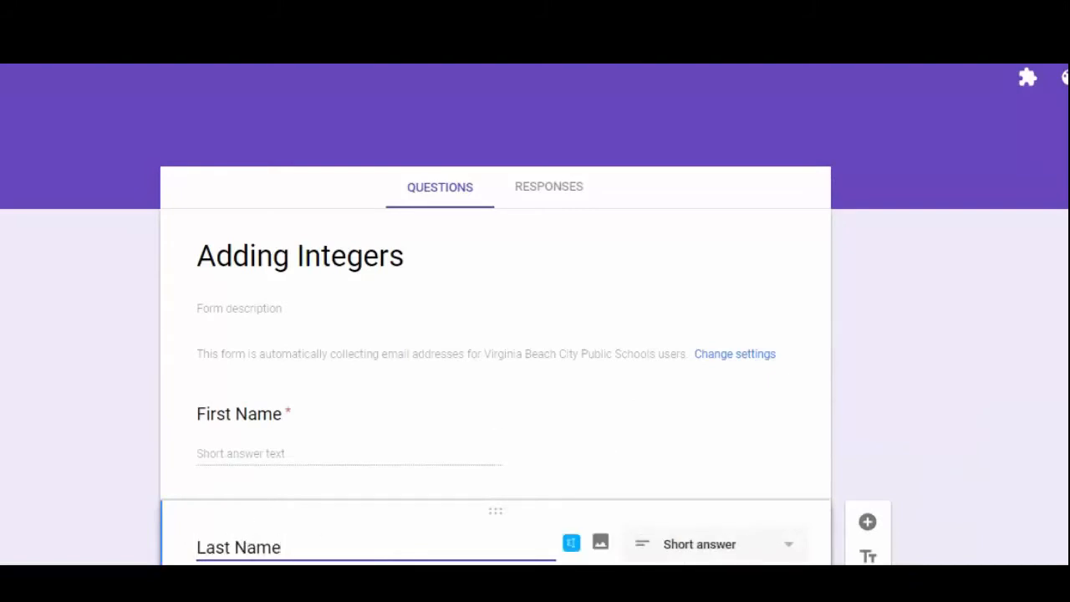
left_click(769, 598)
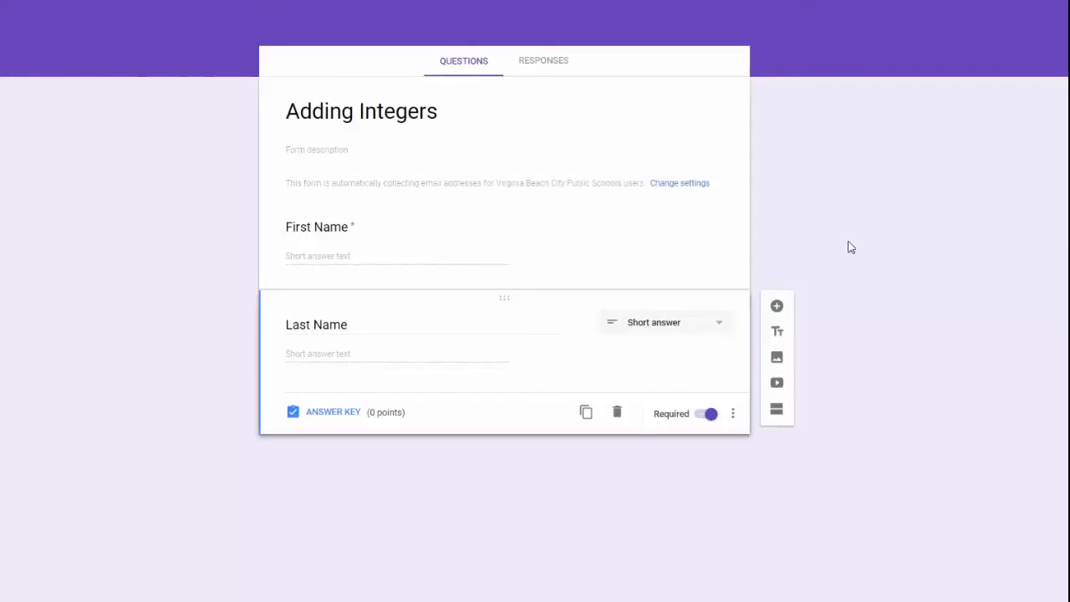
Add a new section after the name questions and title it 'Q1'
left_click(782, 420)
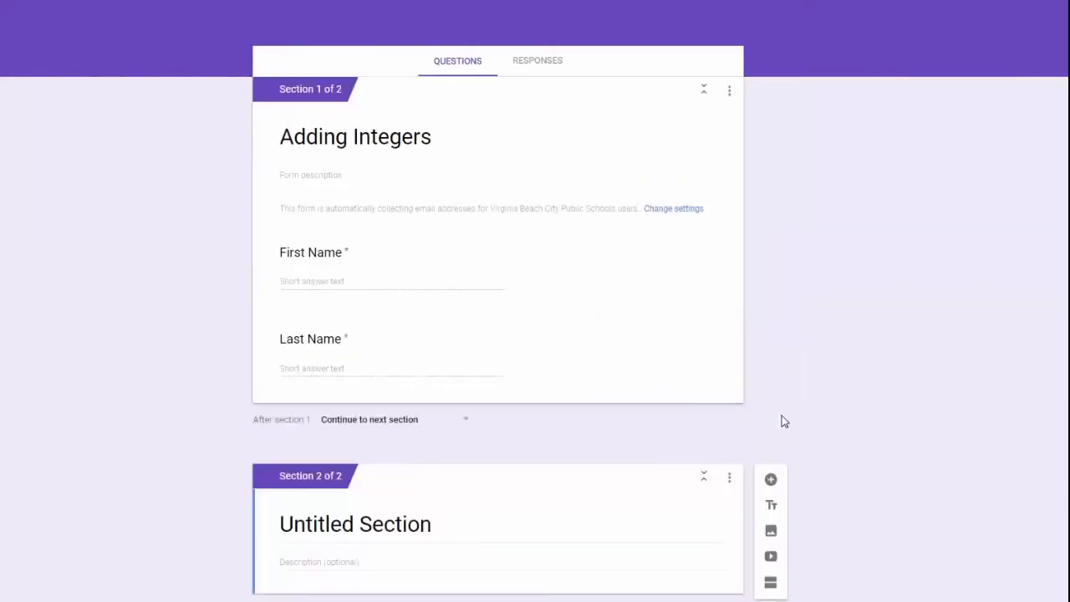
left_click(385, 537)
type("Q1")
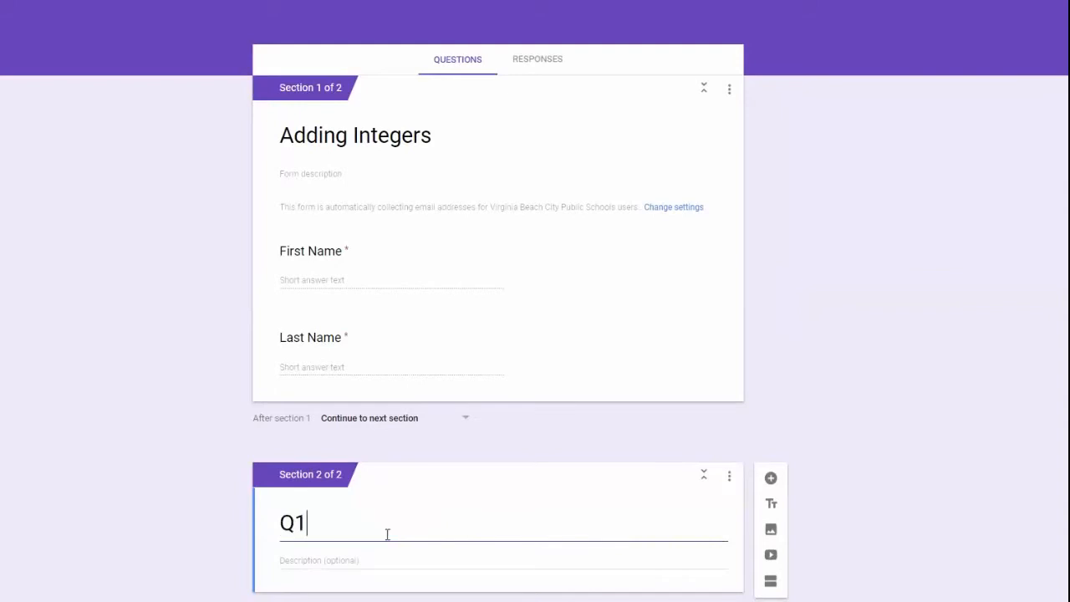
Add a new section after Q1 and title it 'Q1 Respons'
left_click(771, 580)
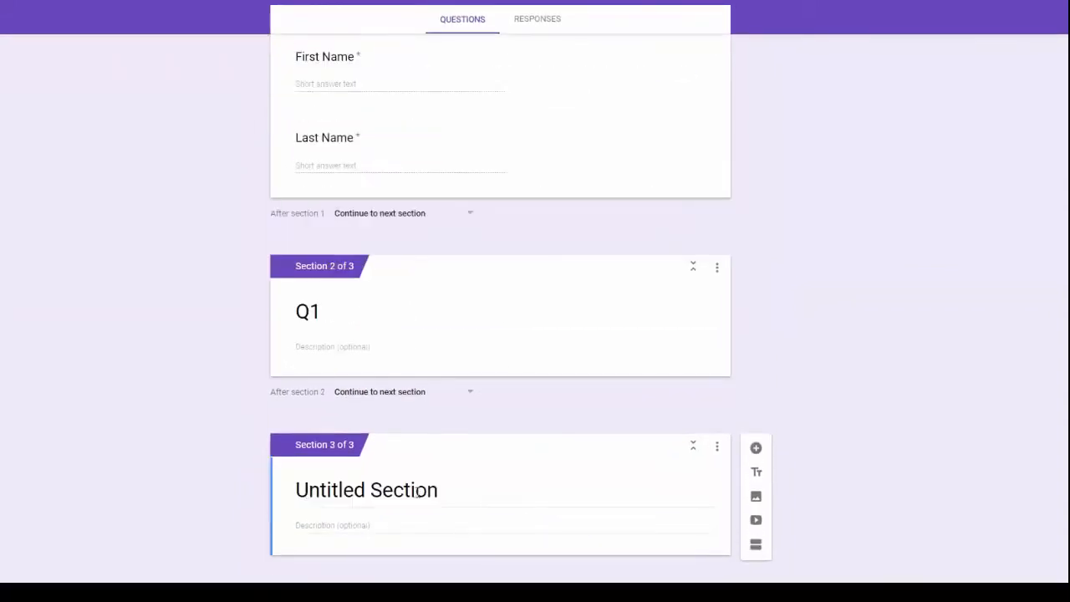
left_click(417, 494)
type("Q1")
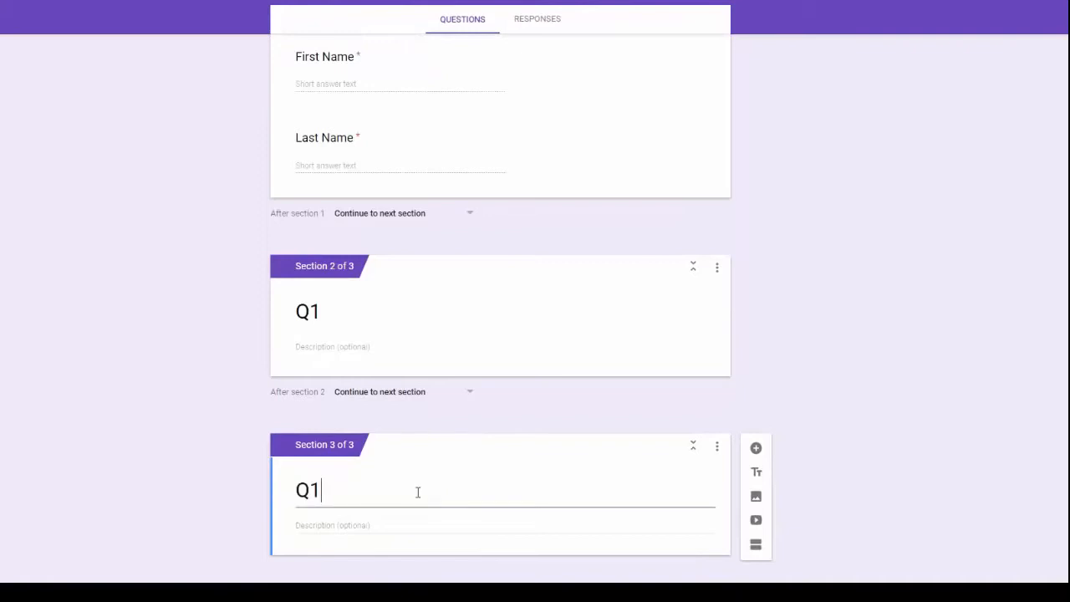
type(" Respons")
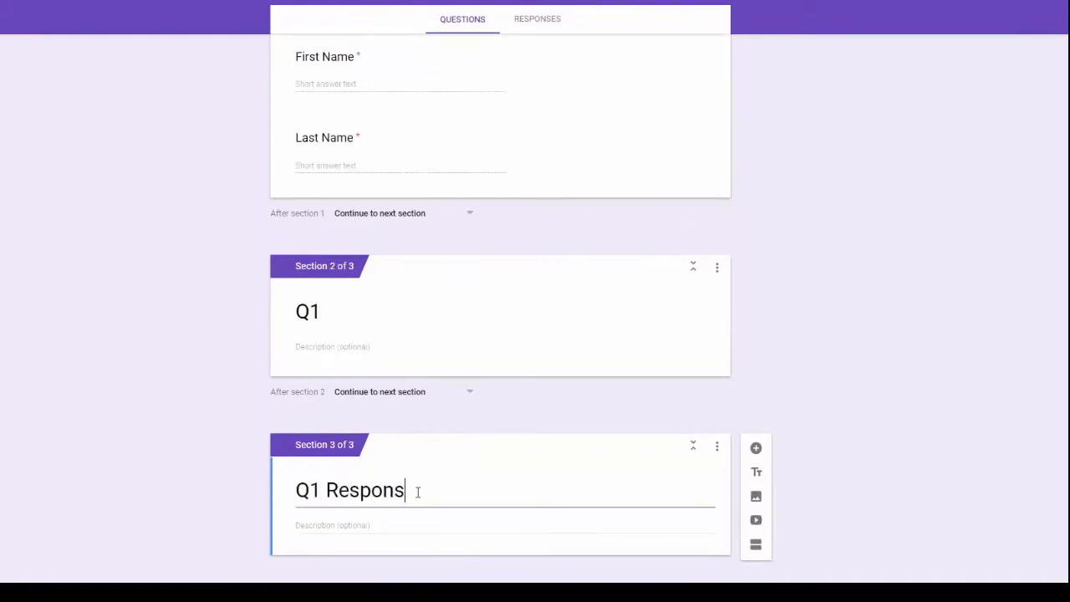
Add a fourth section titled 'Q1 Retry' and correct the title of the section before it to 'Q1 Response'
left_click(756, 545)
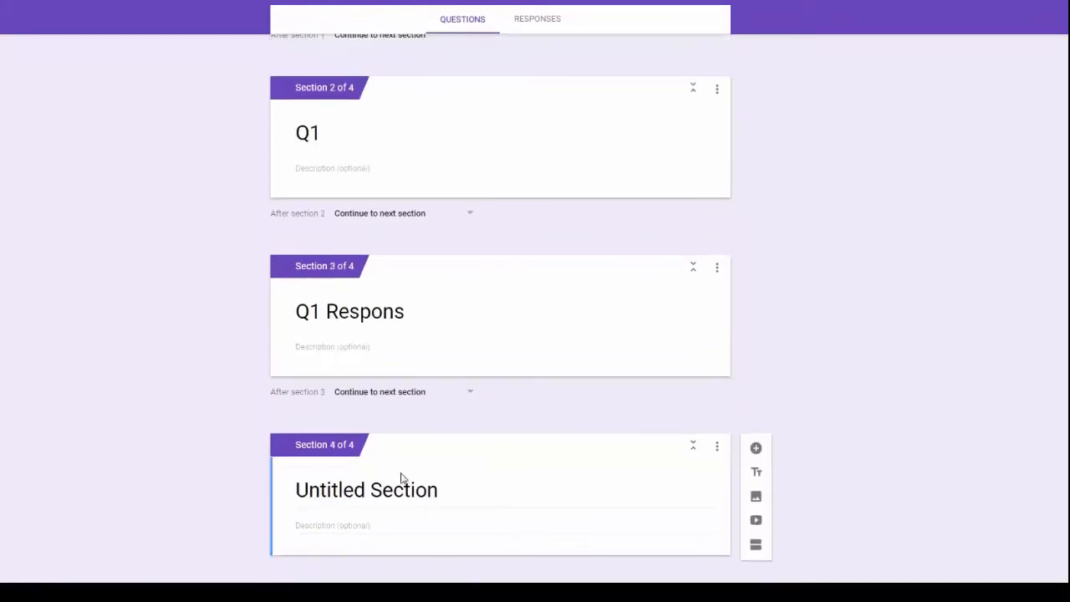
left_click(387, 489)
type("Q1 Retry")
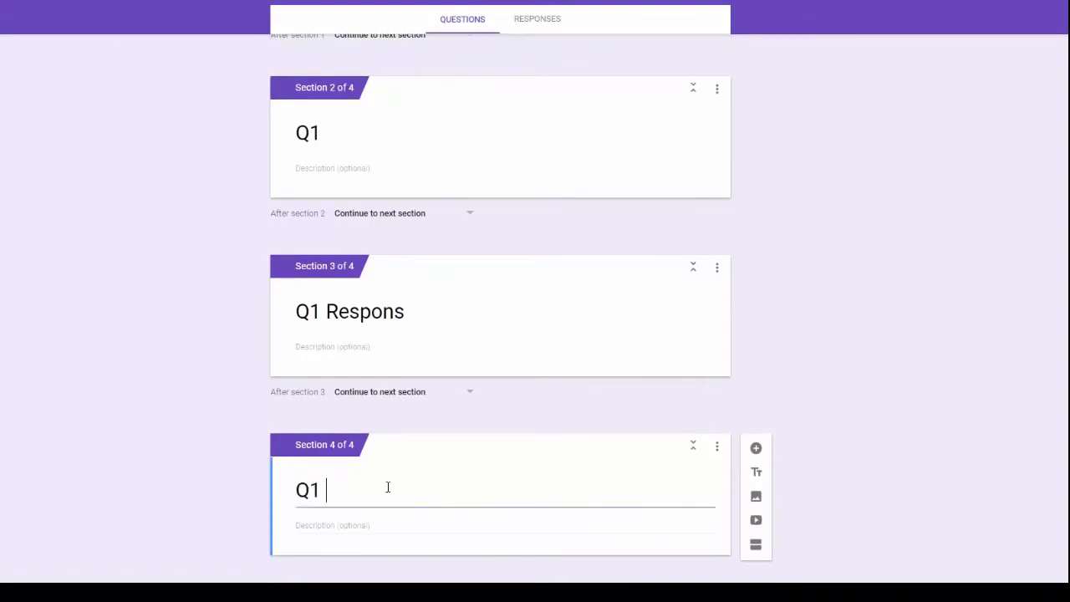
left_click(410, 311)
left_click(408, 312)
type("e")
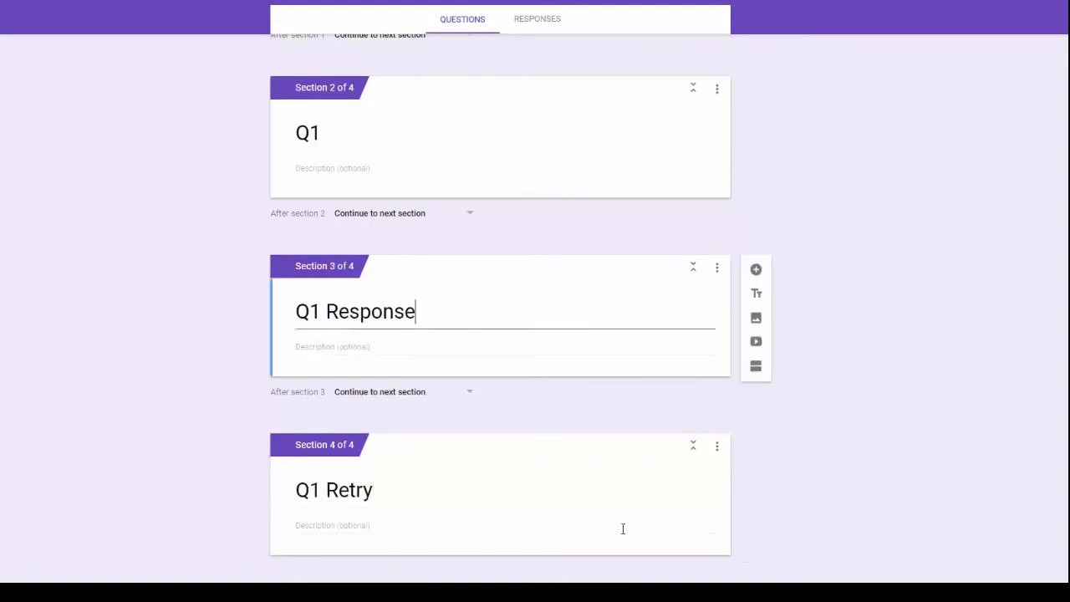
Add a new section after Q1 Retry and title it 'Q2'
left_click(611, 468)
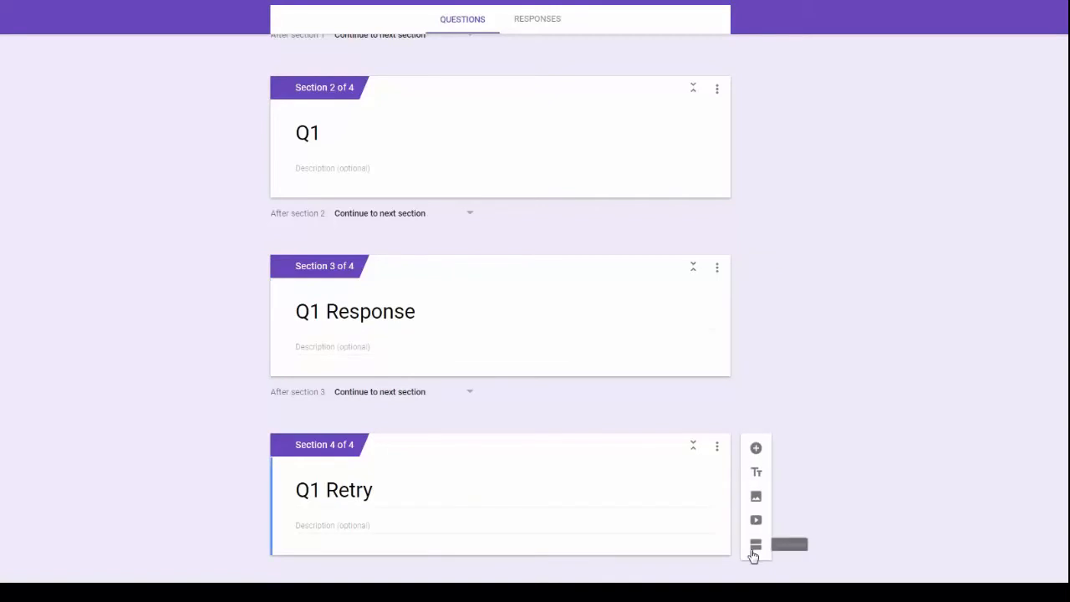
left_click(751, 553)
left_click(448, 493)
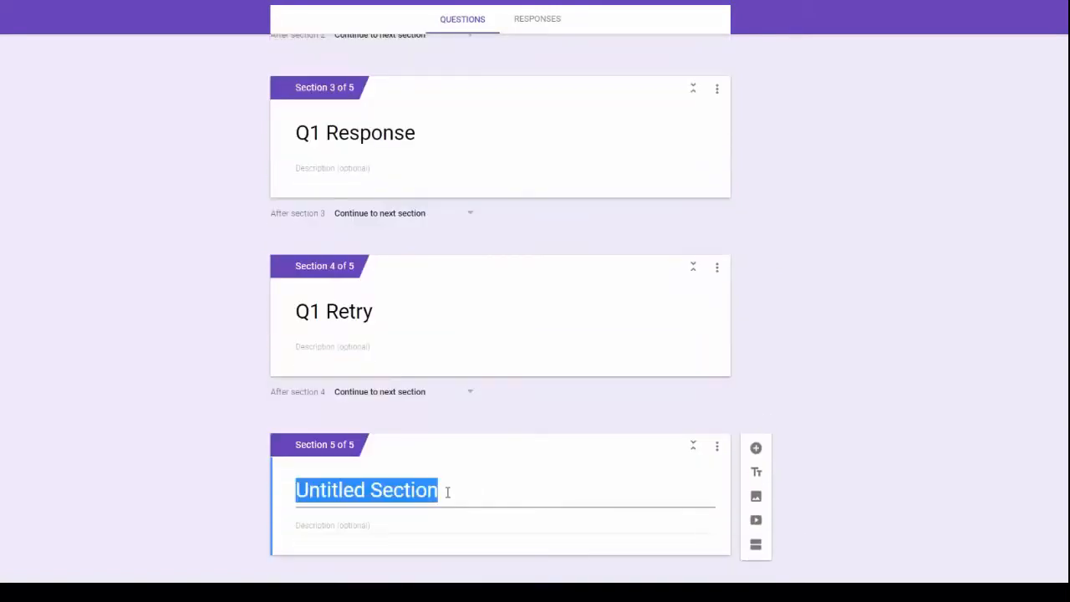
type("Q2")
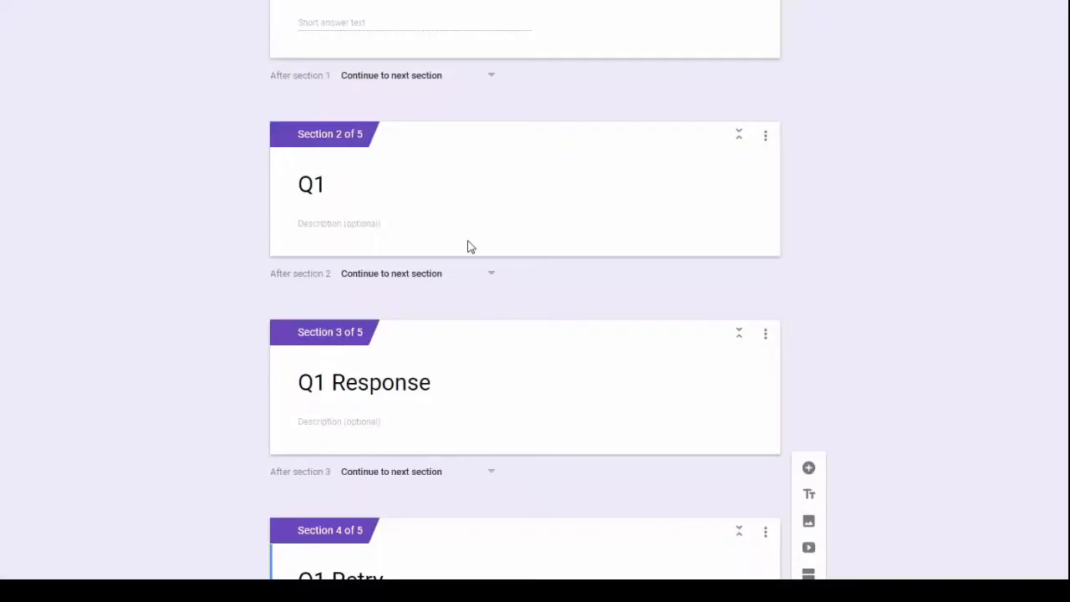
Add a multiple-choice question reading '9+ (-4)=' to the Q1 section
left_click(324, 220)
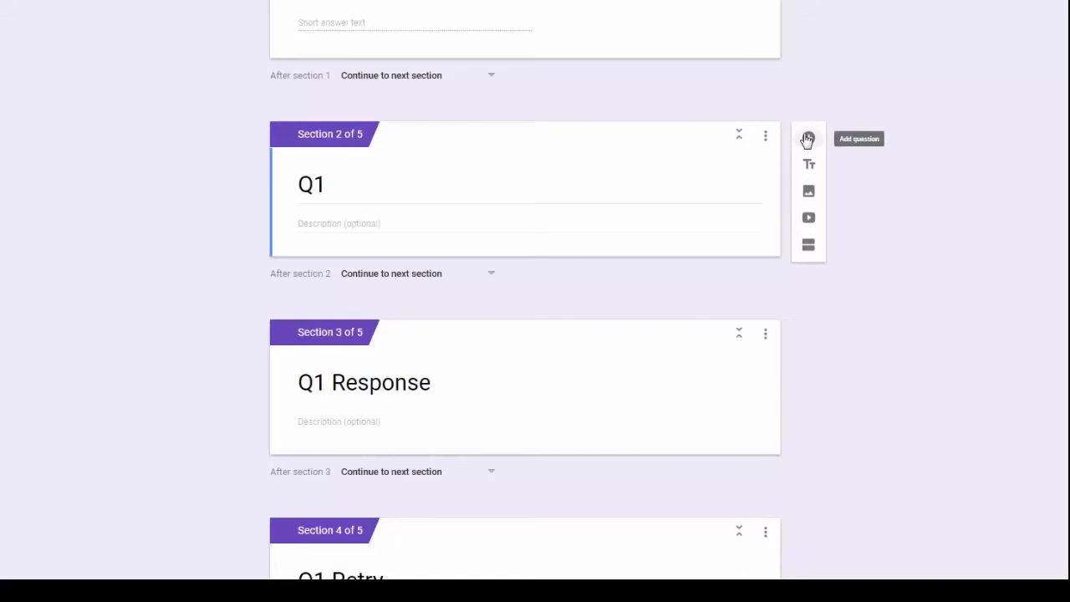
left_click(807, 139)
type("9+ (-")
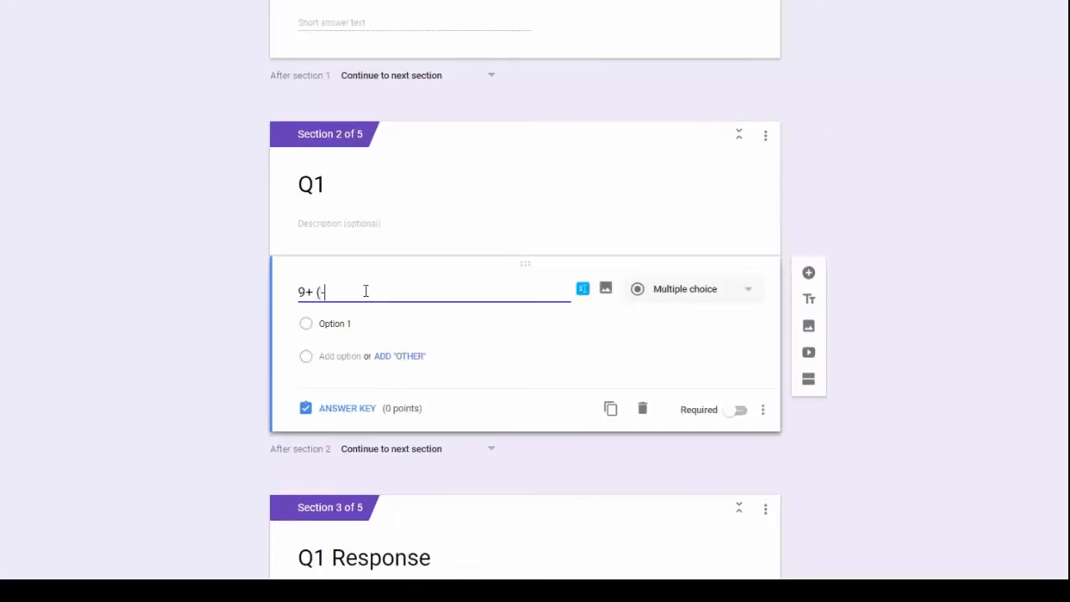
type("4)=")
Give the Q1 question the answer options 13, 5, -5 and -13, and make it required
scroll(357, 290, "down", 2)
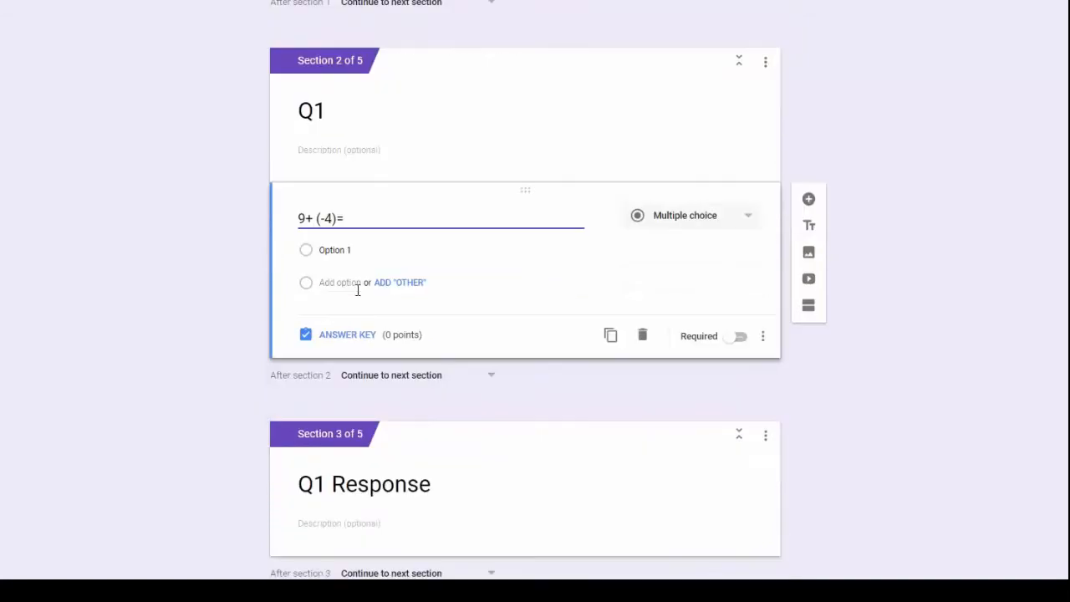
left_click(333, 176)
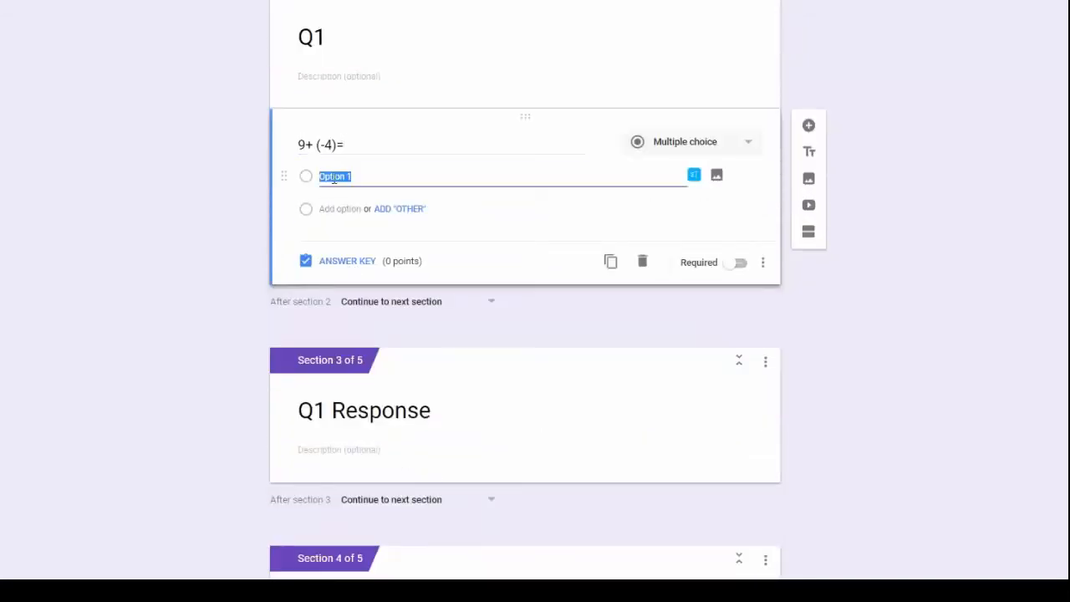
type("13")
left_click(334, 208)
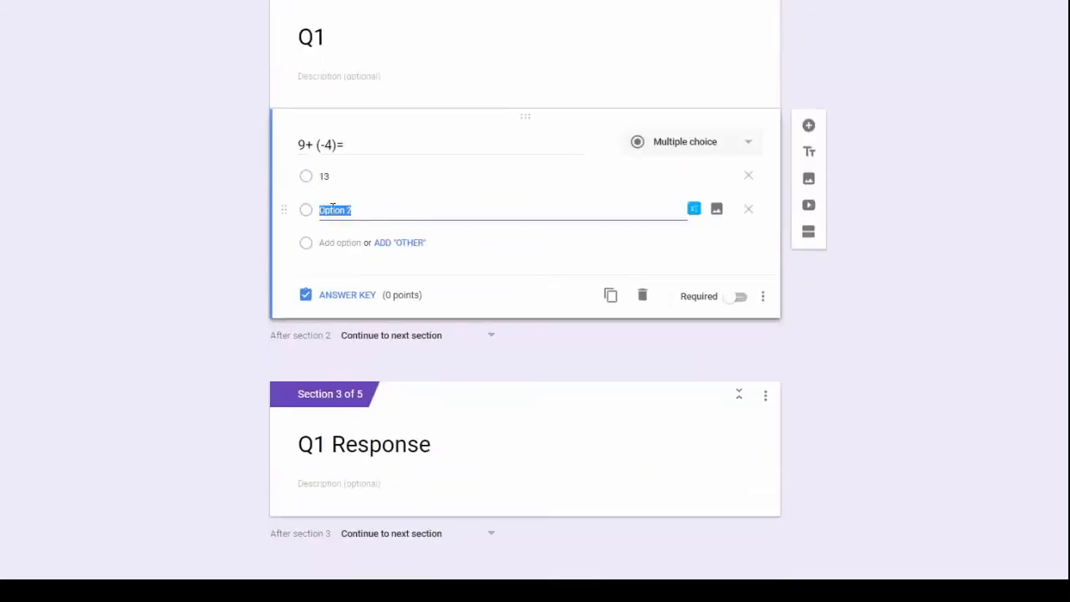
type("5")
left_click(326, 243)
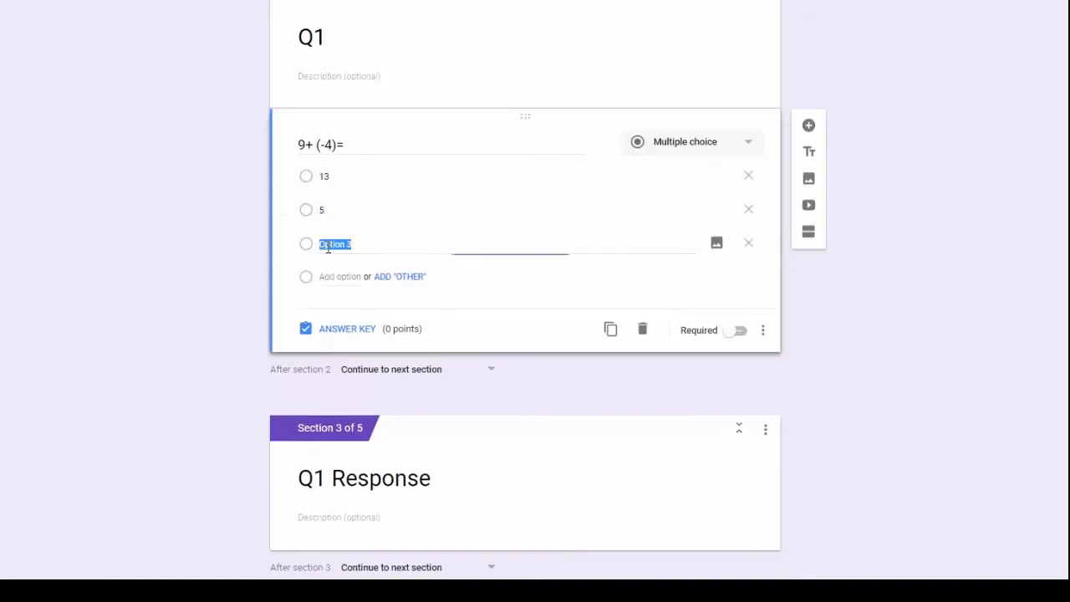
type("-5")
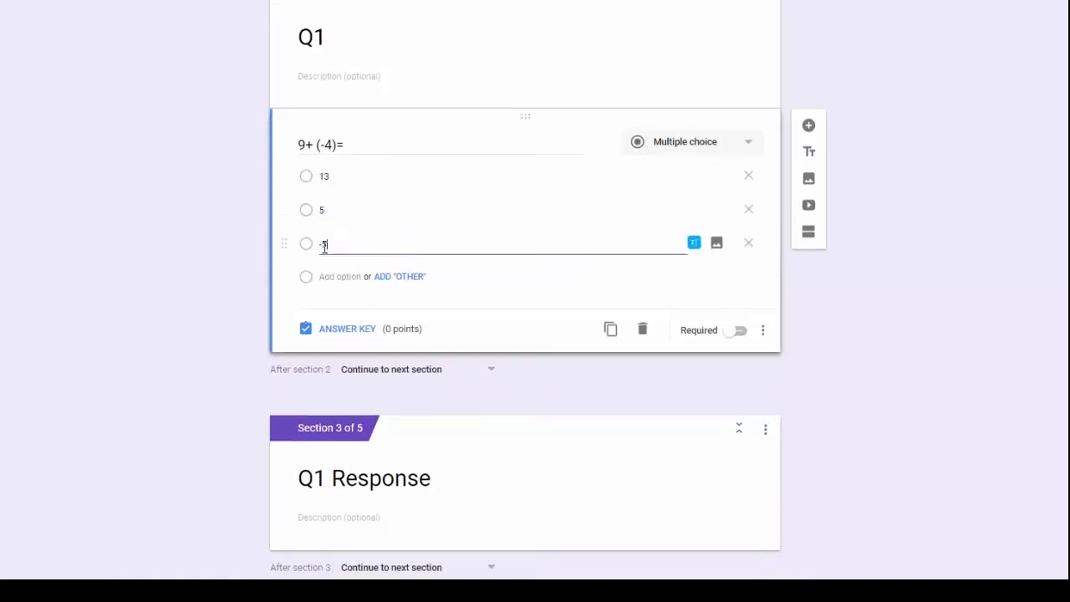
left_click(330, 279)
type("-13")
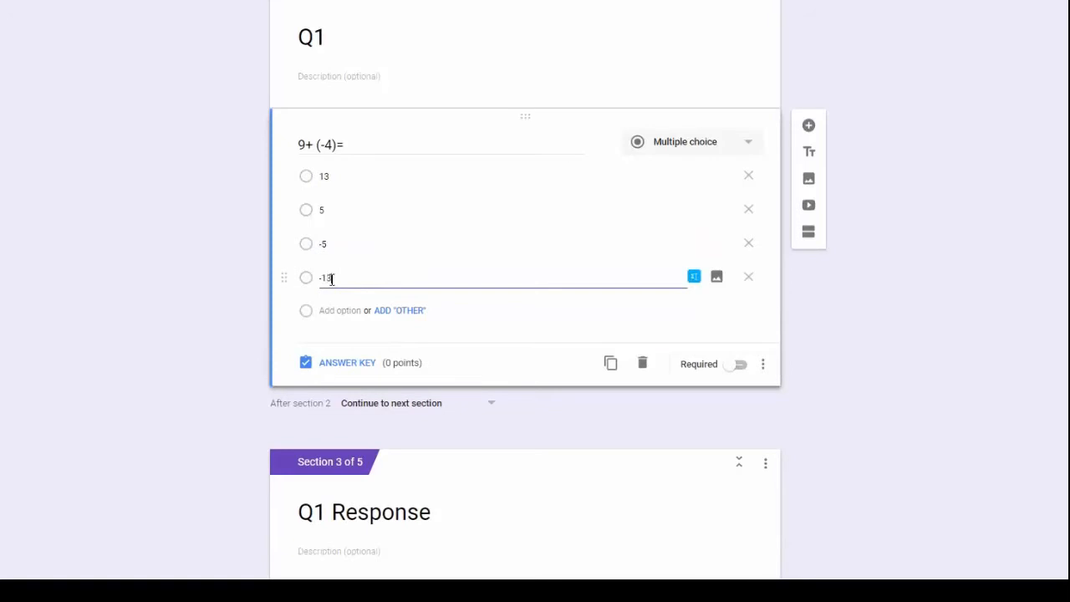
left_click(740, 364)
Add a question reading '6 + (-2)=' to the Q1 Retry section and set its type to multiple choice
scroll(744, 370, "down", 3)
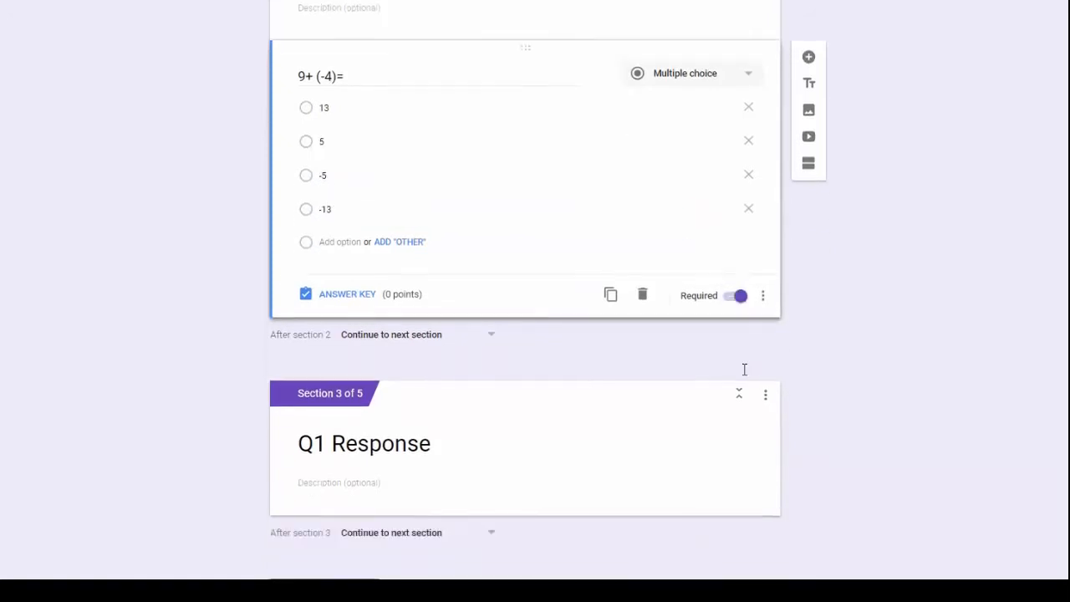
scroll(745, 375, "down", 2)
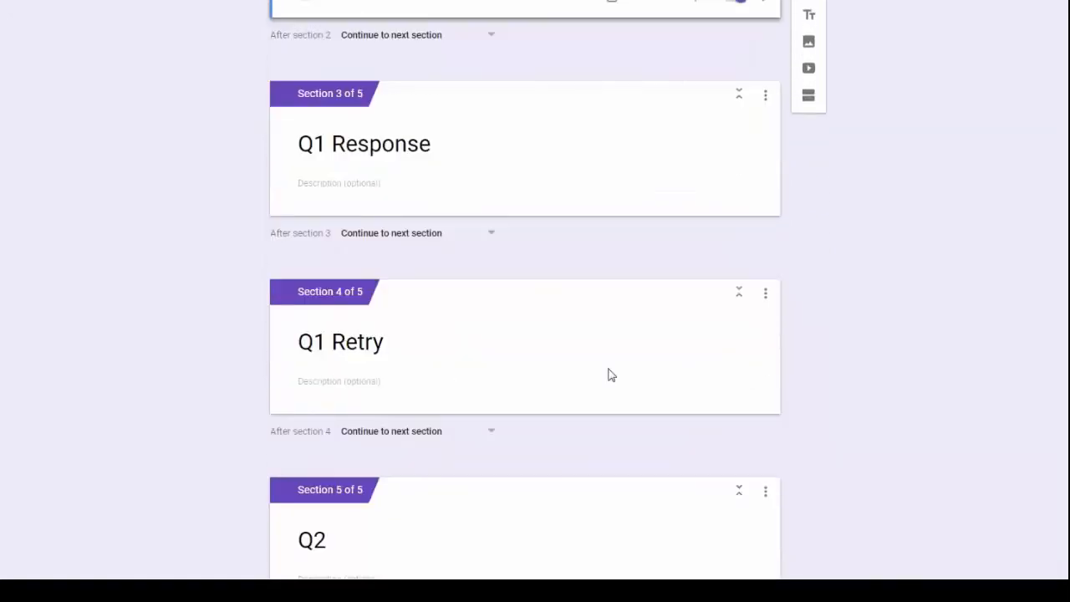
left_click(380, 382)
left_click(808, 233)
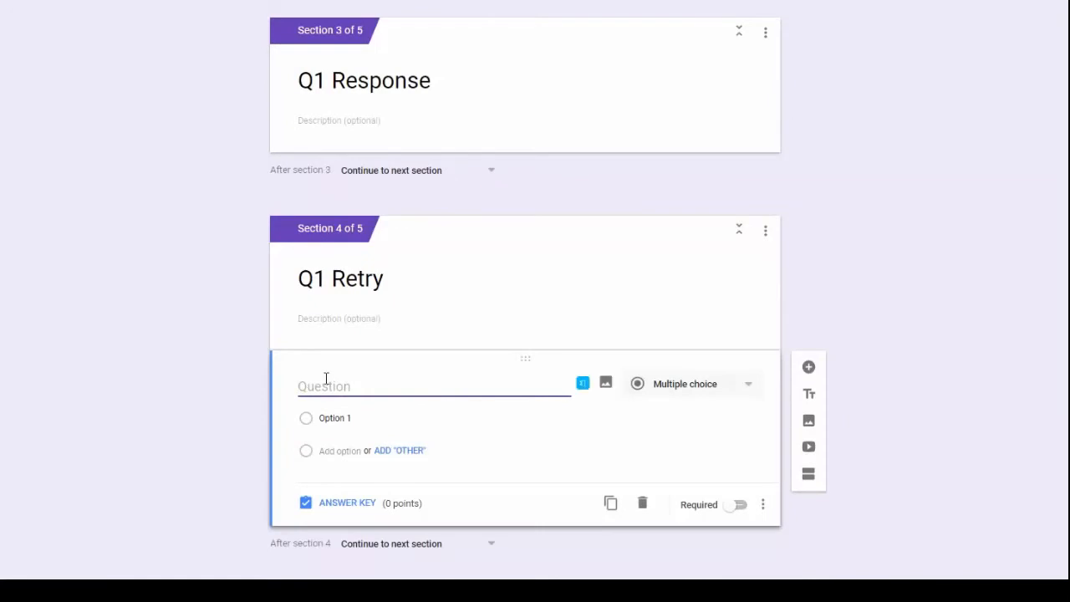
type("6 + (-2)=")
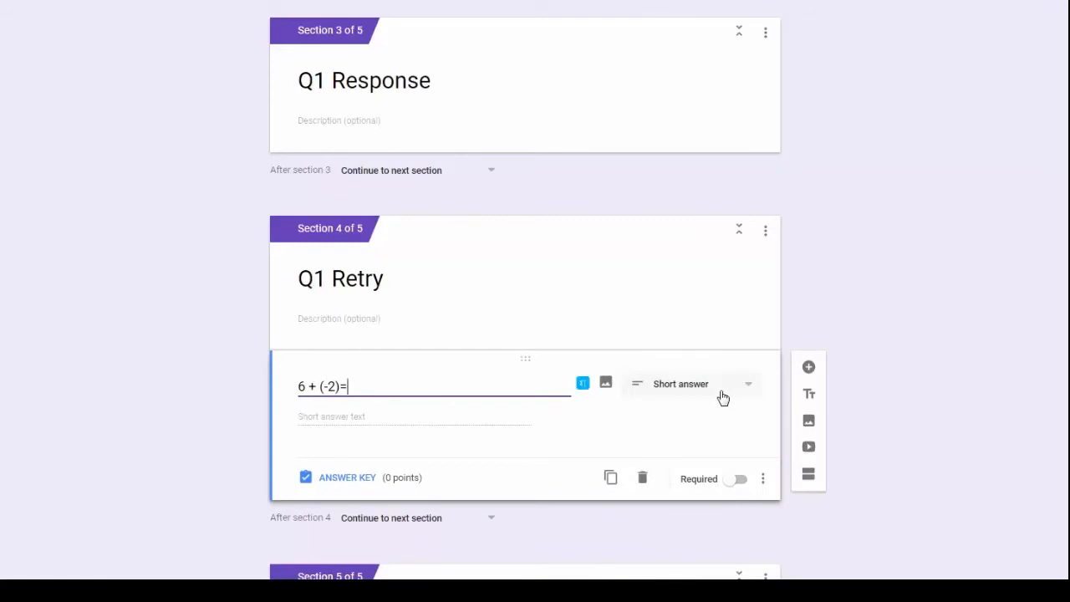
left_click(719, 391)
left_click(657, 314)
Give the Q1 Retry question the answer options -8, -4, 4 and 8, and make it required
left_click(351, 416)
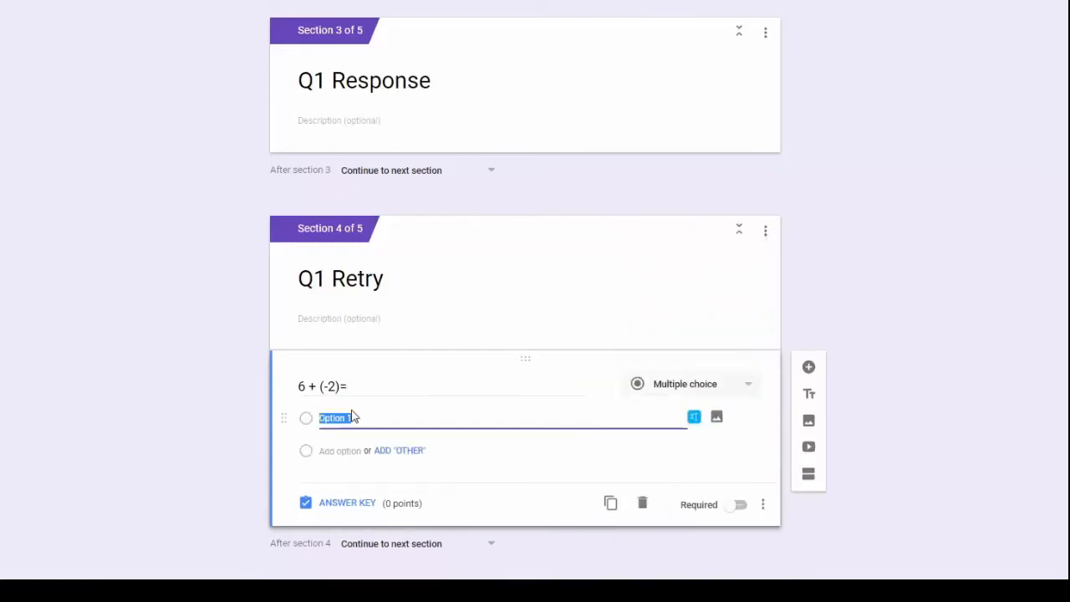
type("-8")
left_click(334, 451)
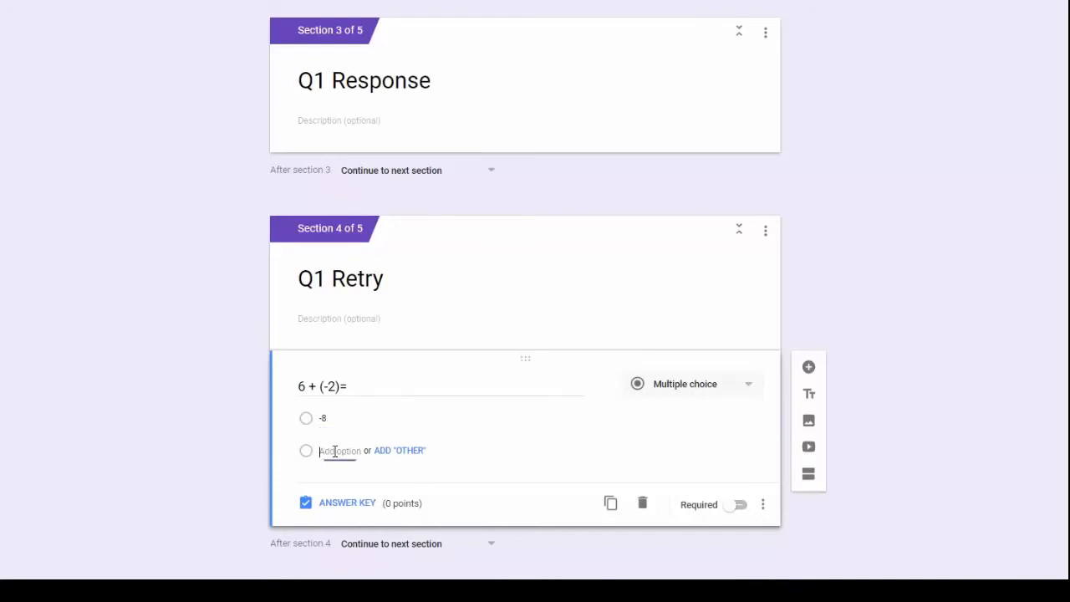
type("-4")
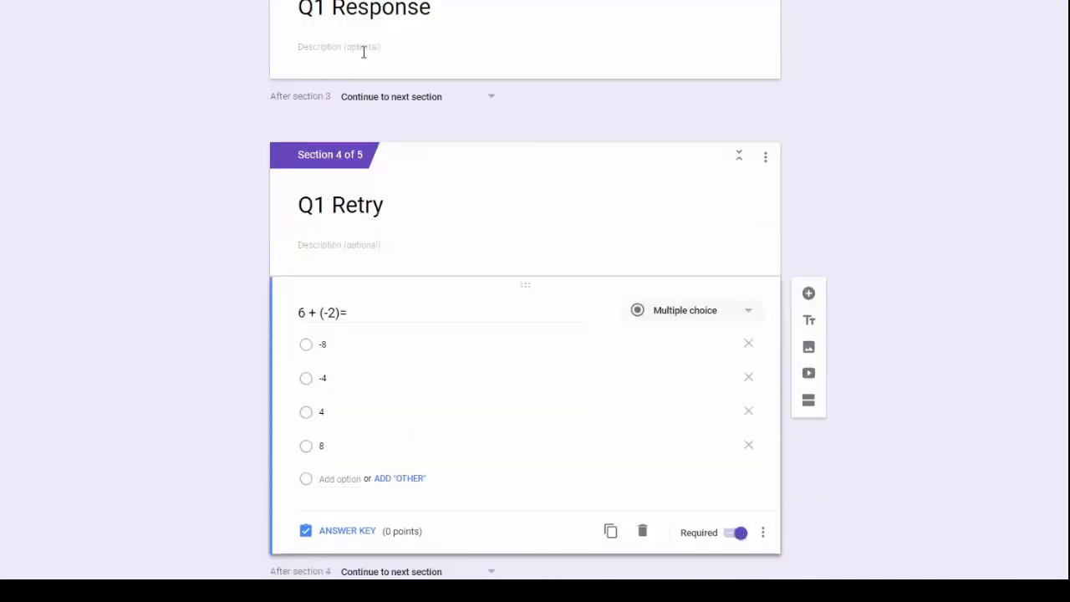
Describe the Q1 Response section as 'Sorry! That was not quite right!' and, on a new line, 'Please take a look at the following video to review.'
left_click(364, 50)
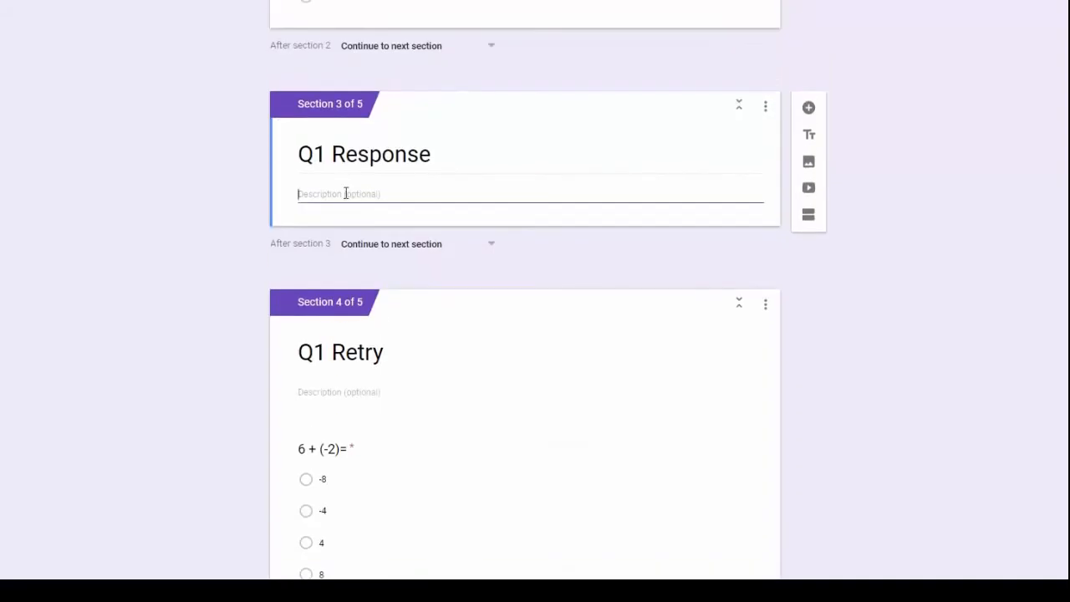
type("s not quite right")
type("!")
key("Return")
type("Please take")
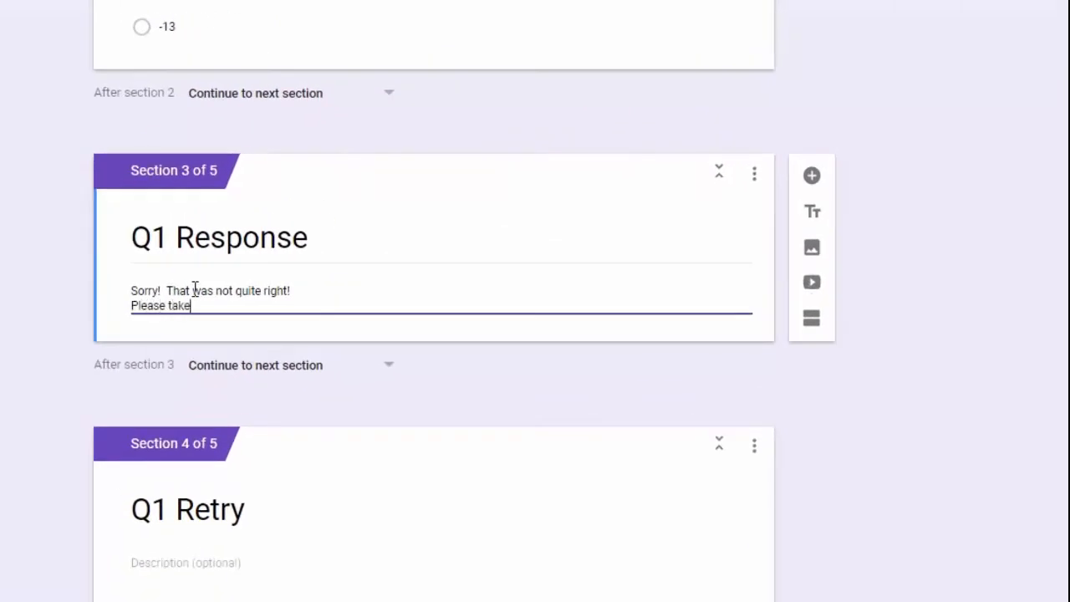
type(" a look at the following ")
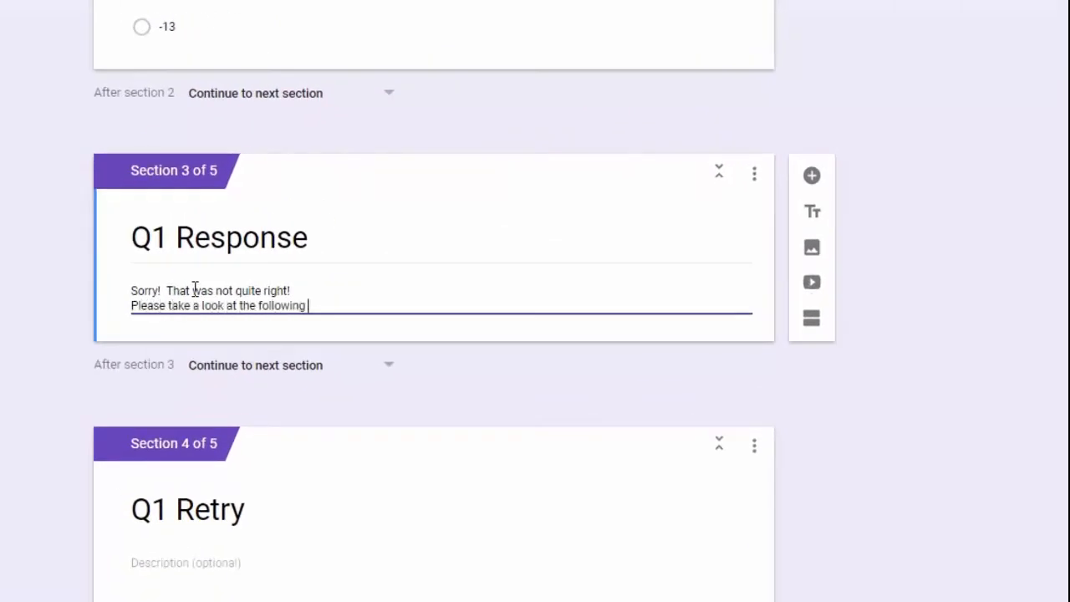
type("video to review.")
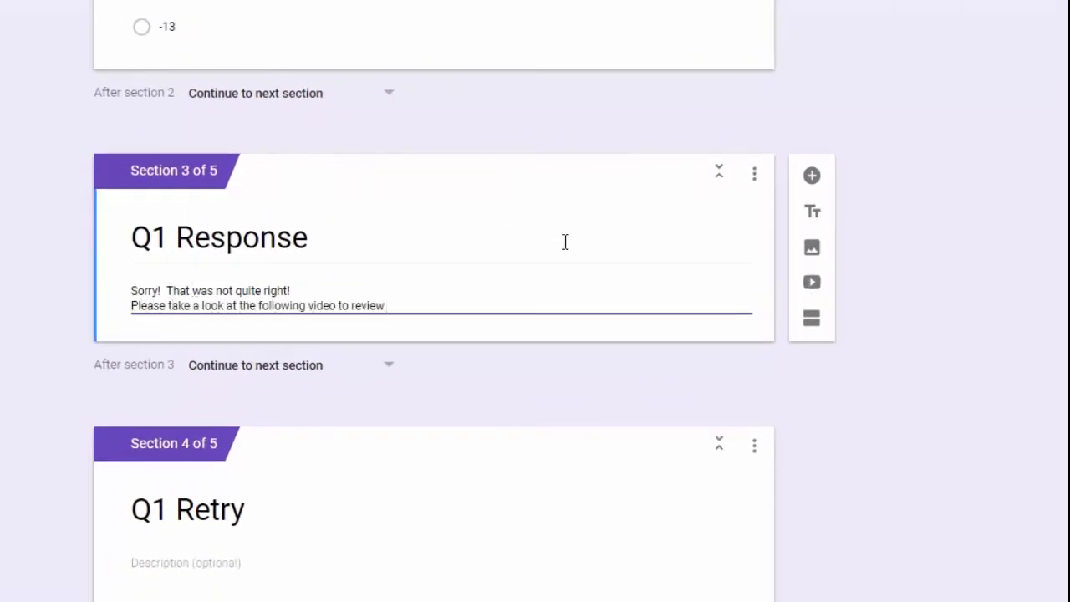
Insert the Khan Academy video 'Adding numbers with different signs (example)' into the Q1 Response section, finding it by its copied YouTube link
left_click(812, 283)
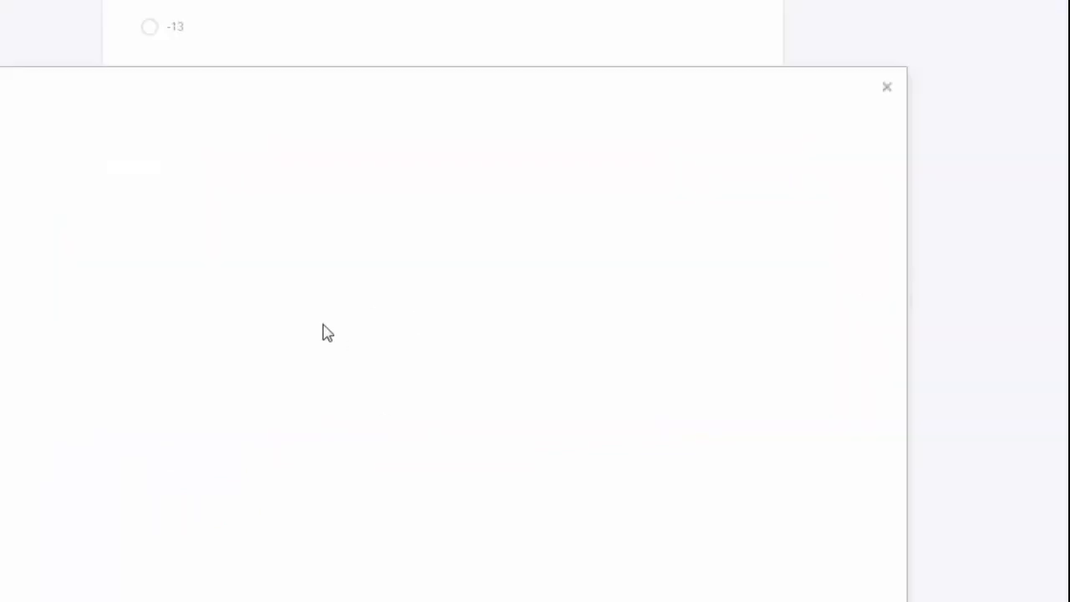
right_click(94, 192)
left_click(155, 305)
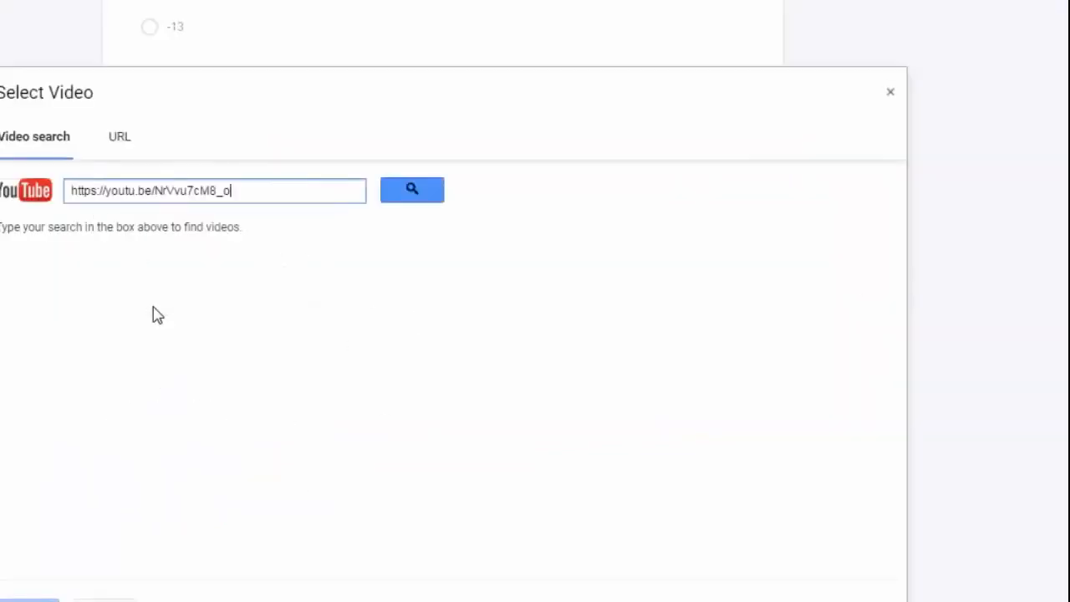
left_click(413, 194)
left_click(112, 272)
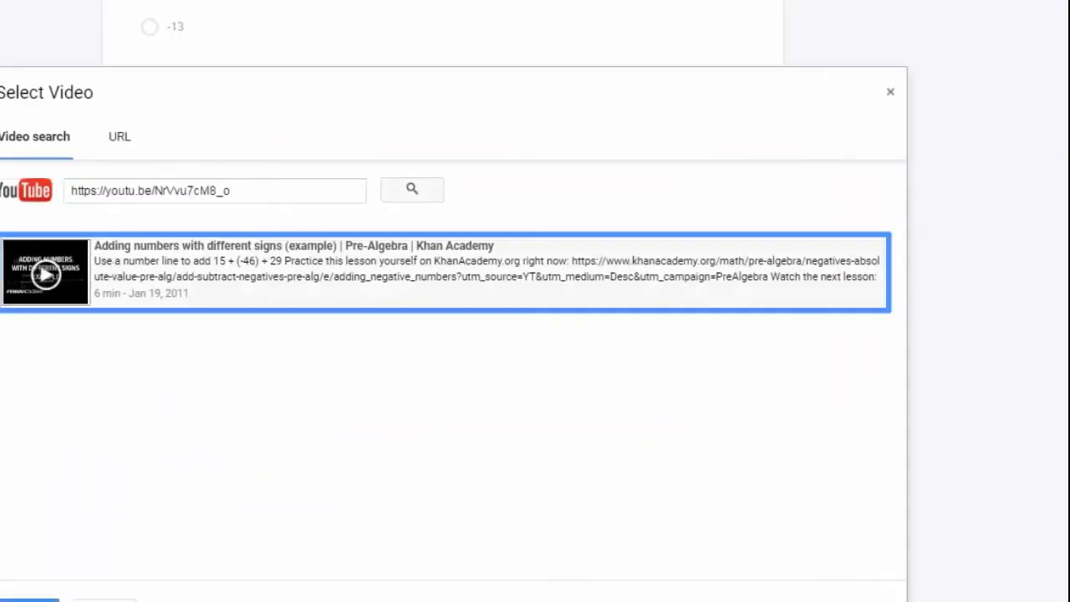
left_click(30, 600)
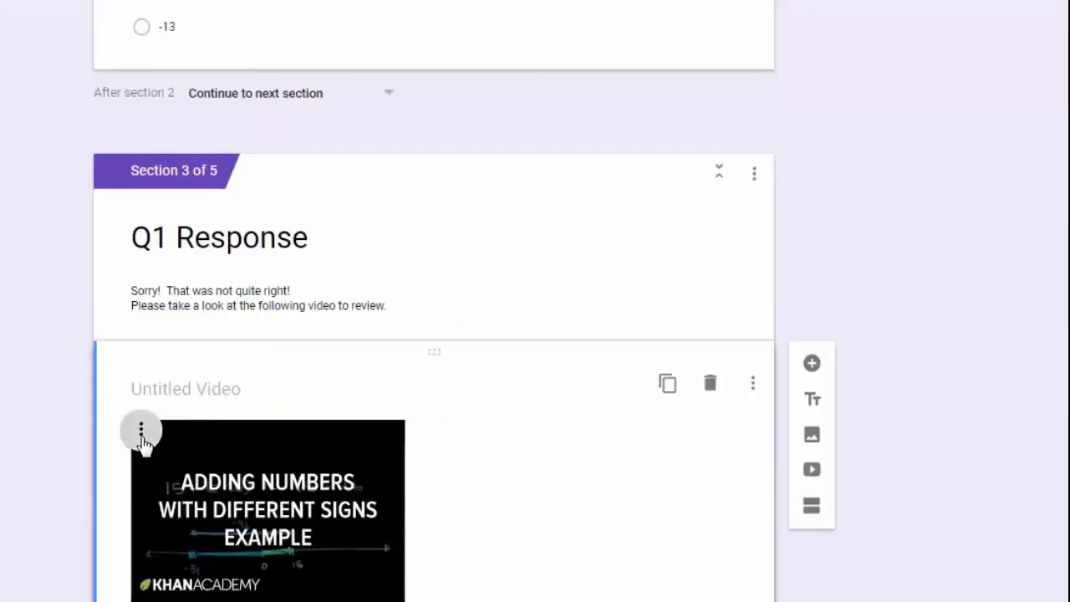
Center-align the video in the Q1 Response section and title it 'Adding integers'
left_click(141, 431)
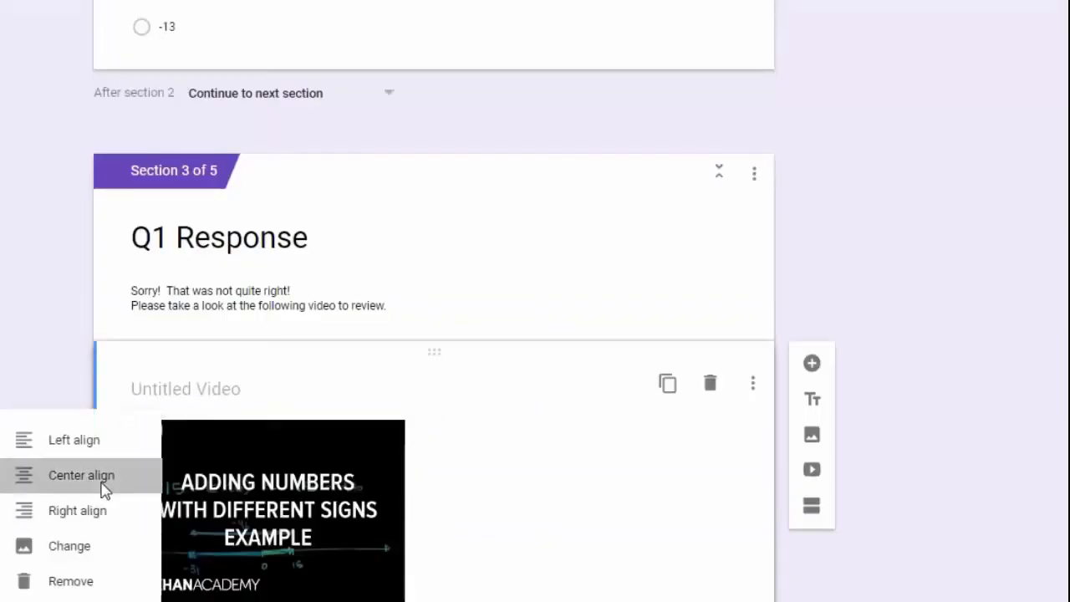
left_click(81, 475)
left_click(174, 386)
type("Addin")
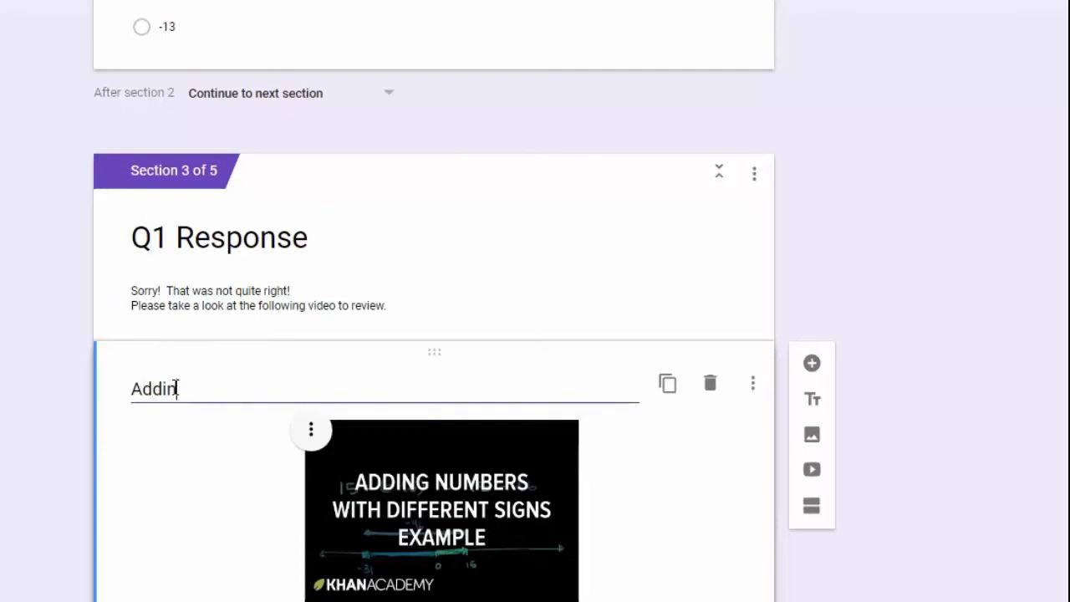
type("g integers")
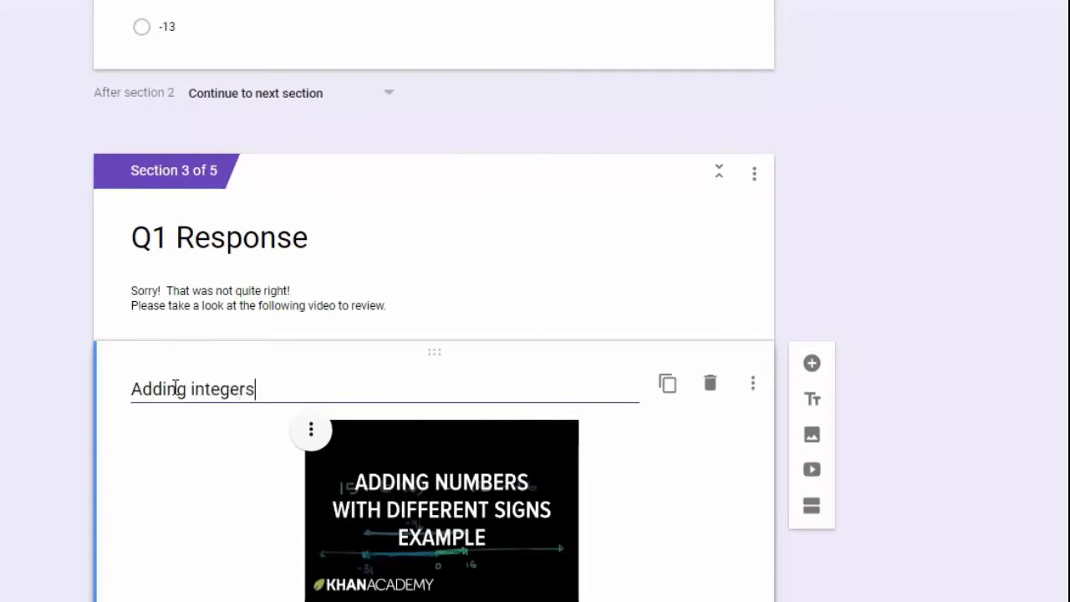
Extend the video's title in the Q1 Response section to read 'Adding integers from Khan Academy'
type(" from Khan Academ")
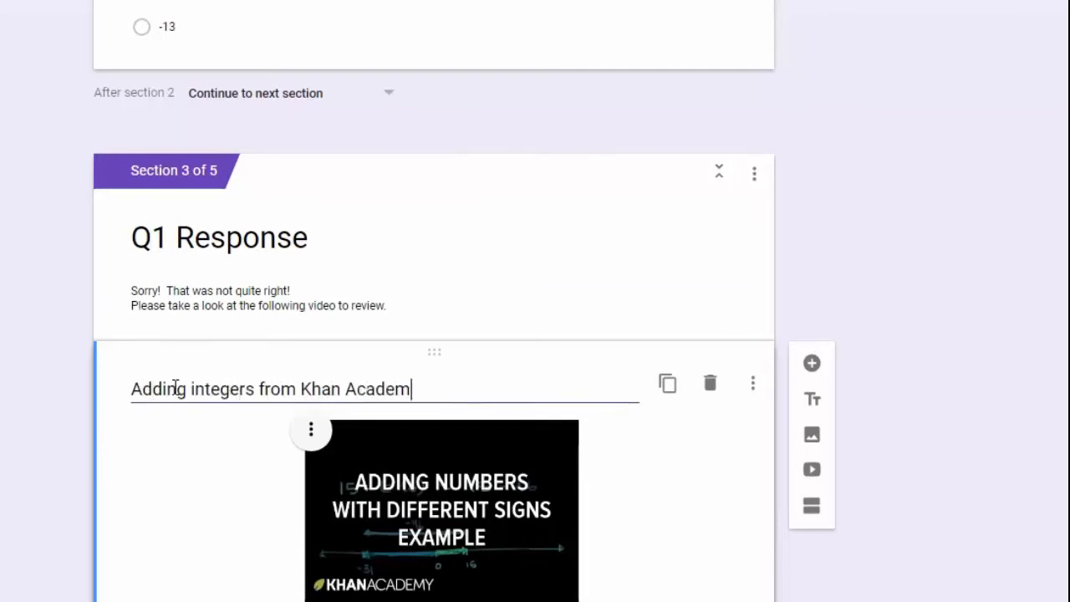
type("y")
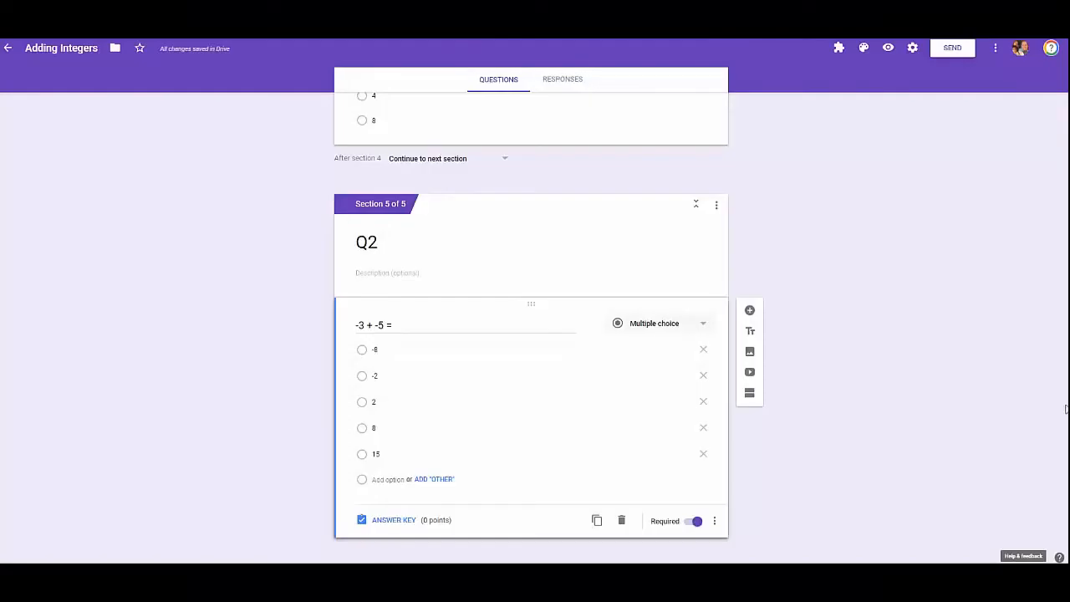
Turn on going to a section based on the answer for the Q1 question '9+ (-4)='
scroll(1066, 232, "up", 3)
scroll(1067, 232, "up", 10)
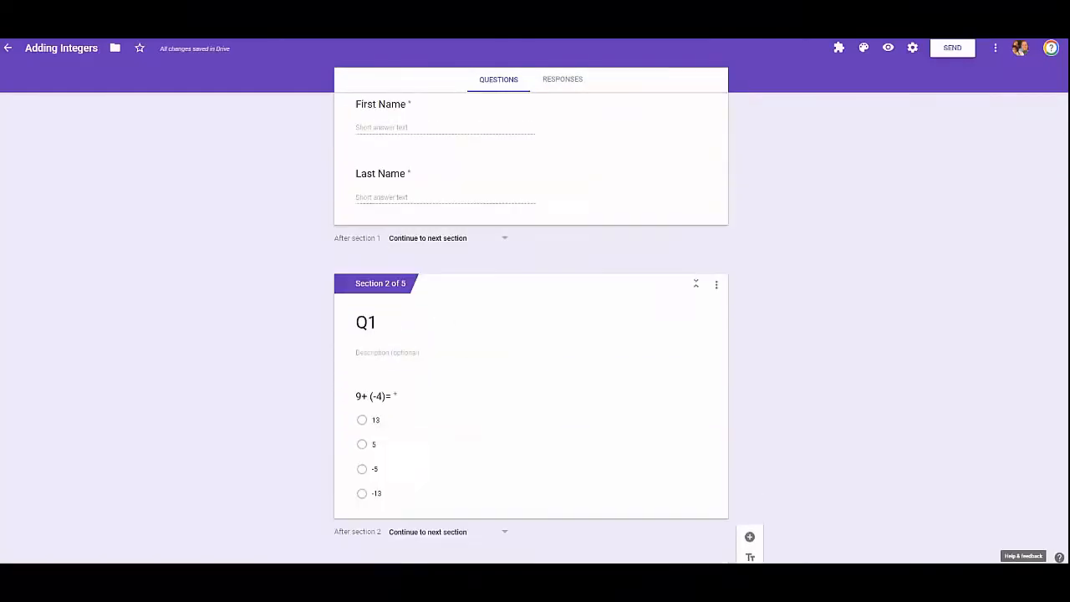
scroll(1067, 232, "down", 1)
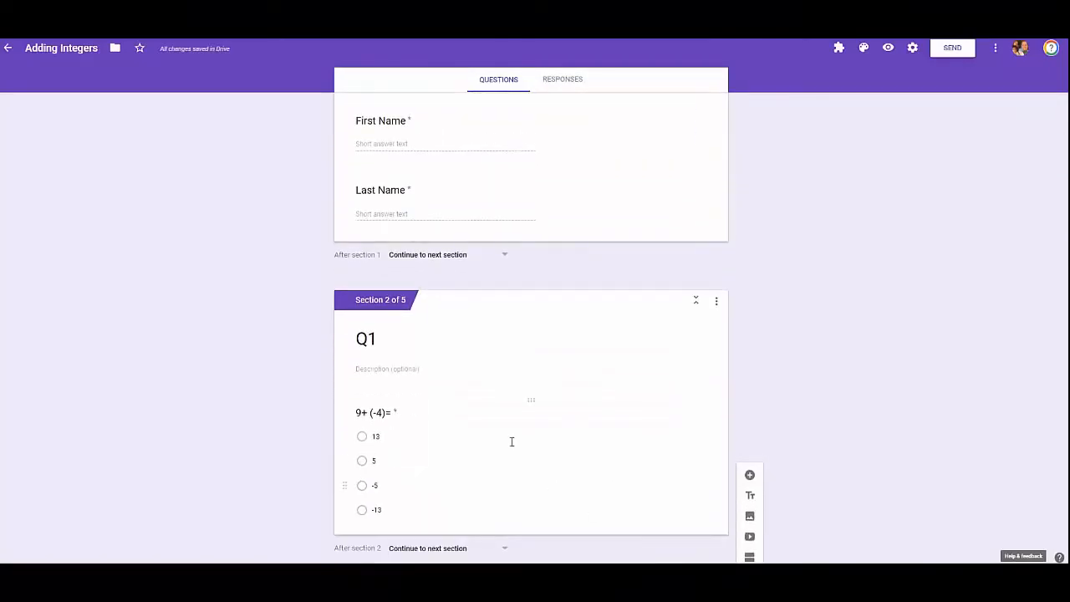
left_click(526, 410)
scroll(669, 501, "down", 2)
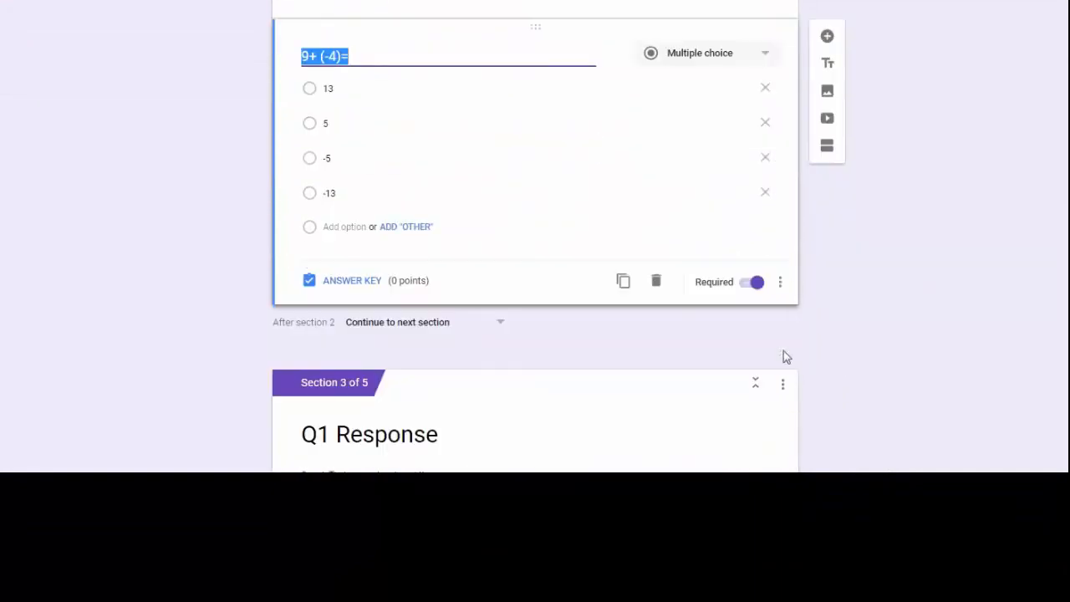
left_click(780, 282)
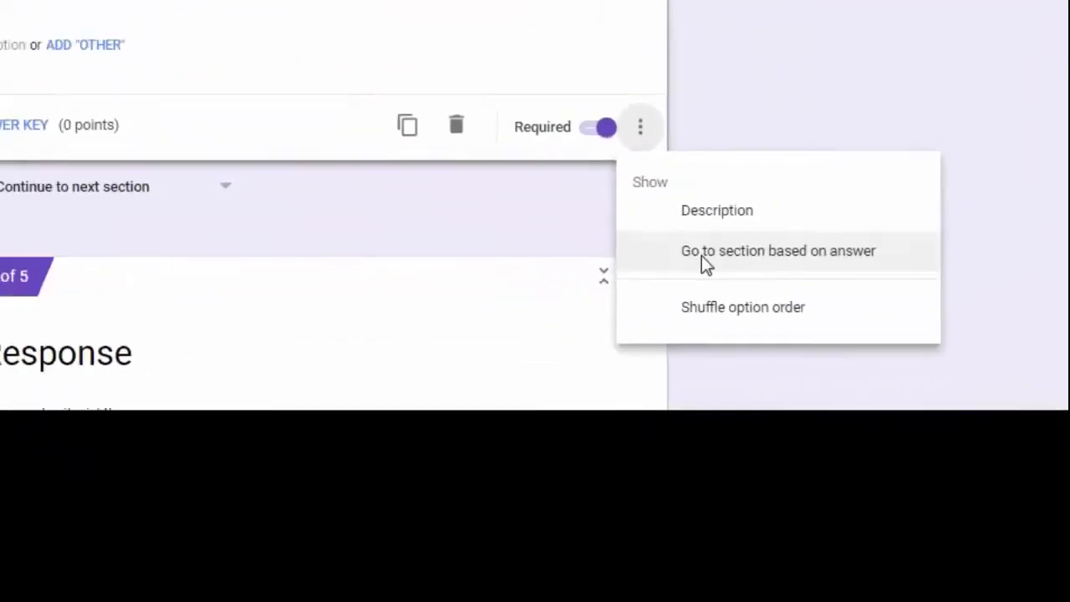
left_click(844, 366)
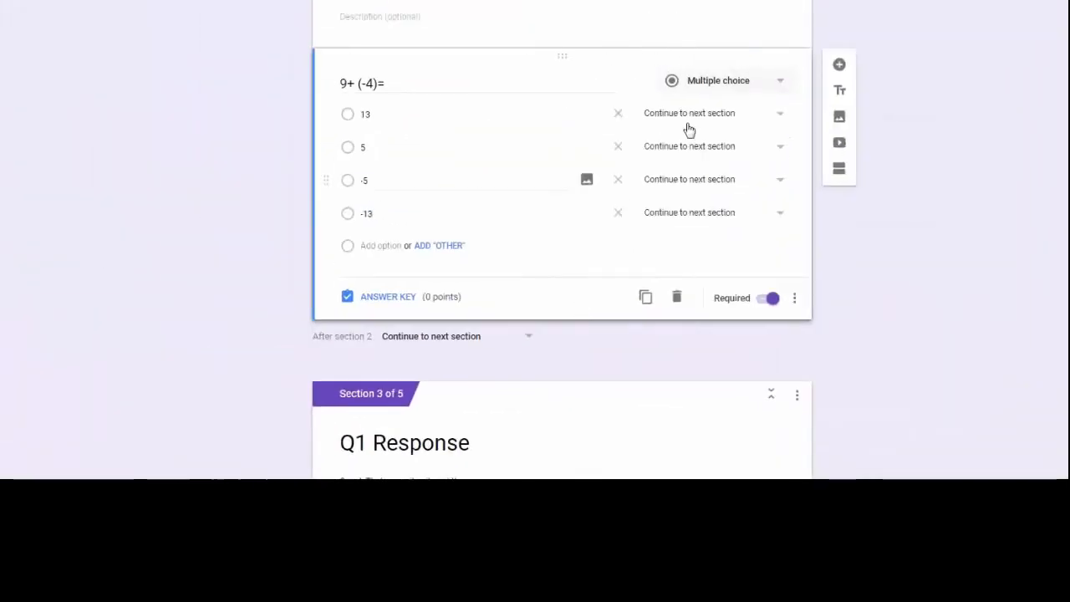
Route the Q1 answers 13, -5 and -13 to section 3 (Q1 Response), and the answer 5 to section 5 (Q2)
left_click(780, 120)
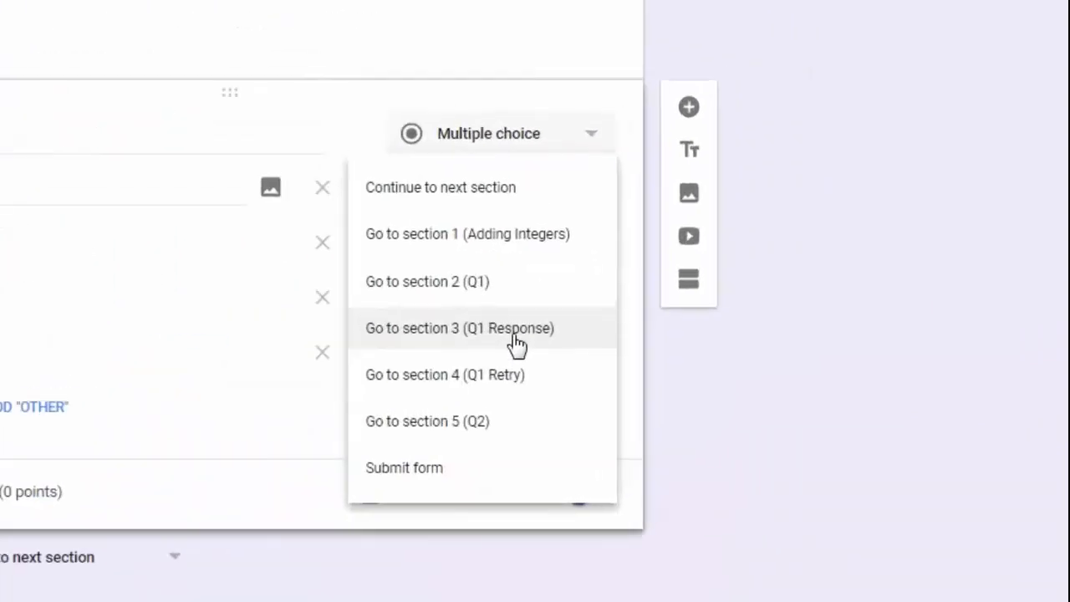
left_click(517, 343)
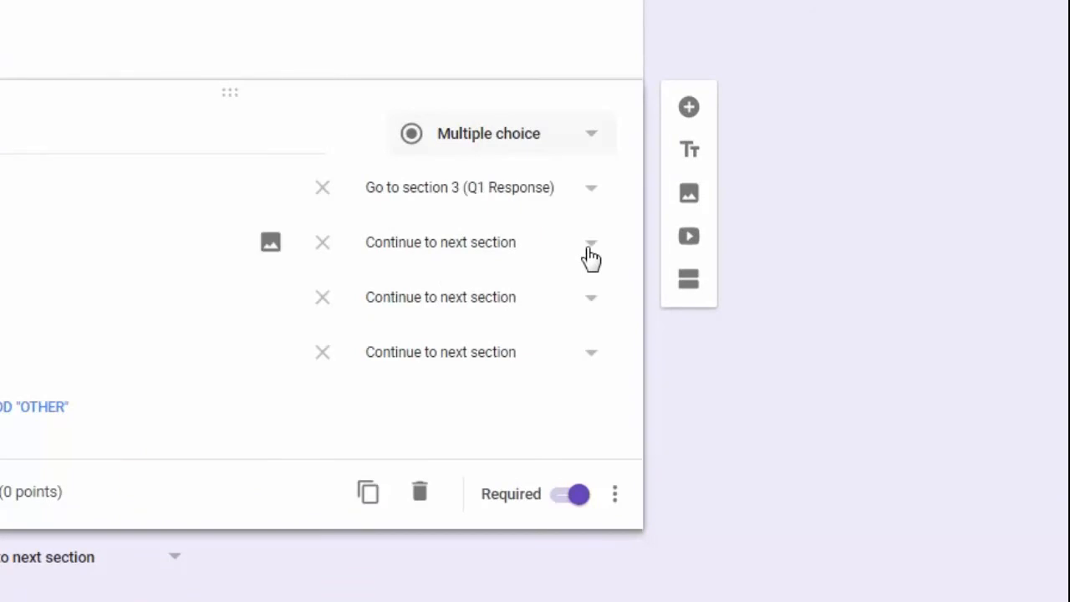
left_click(589, 255)
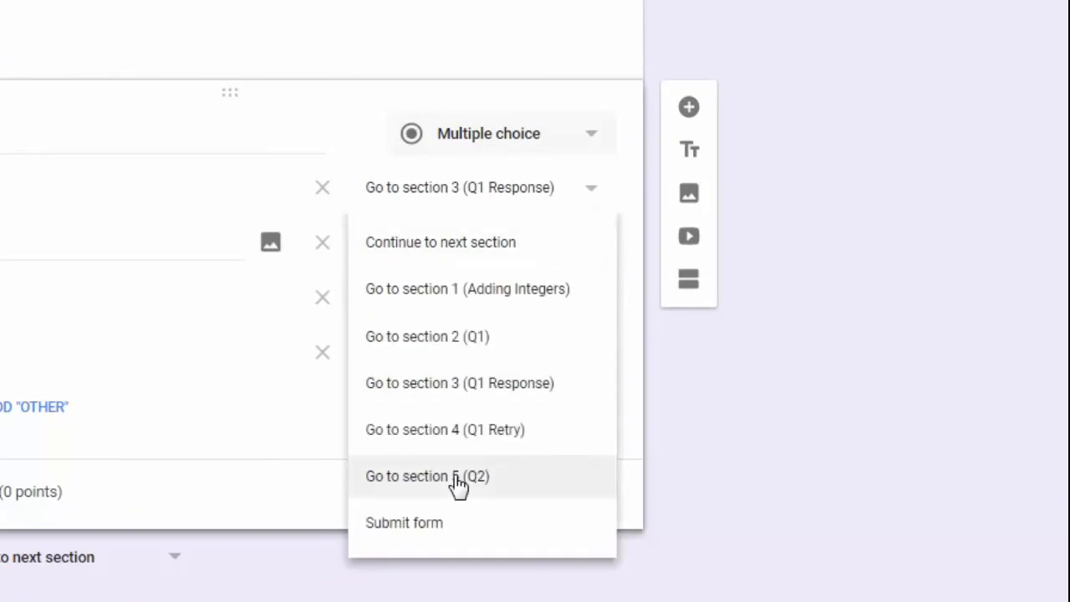
left_click(457, 476)
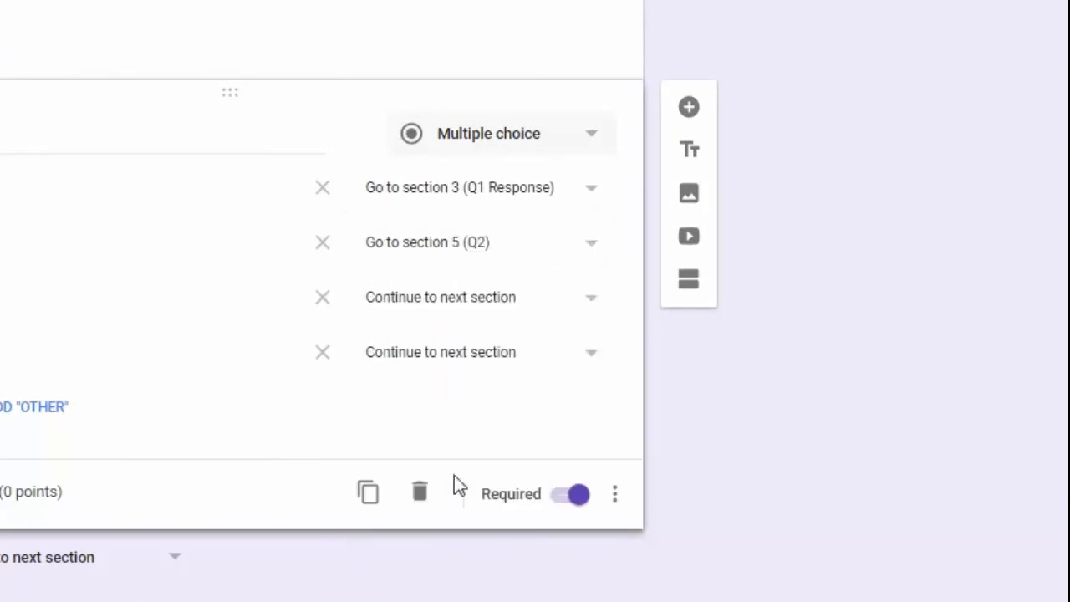
left_click(594, 301)
left_click(549, 440)
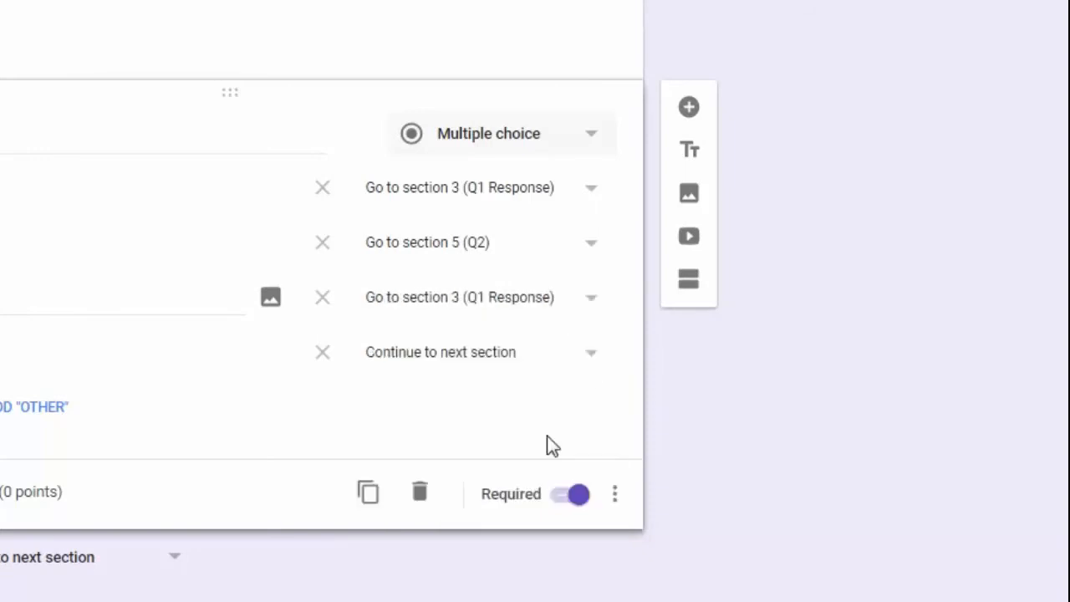
left_click(591, 359)
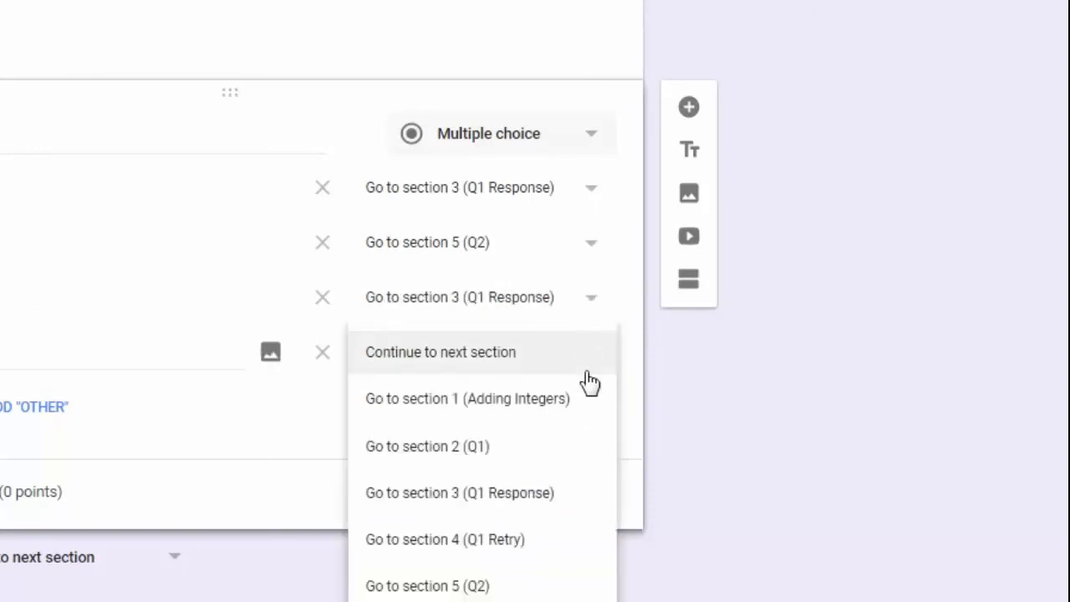
left_click(545, 492)
Make the form go to section 4 (Q1 Retry) after the Q1 Response section
scroll(578, 470, "down", 4)
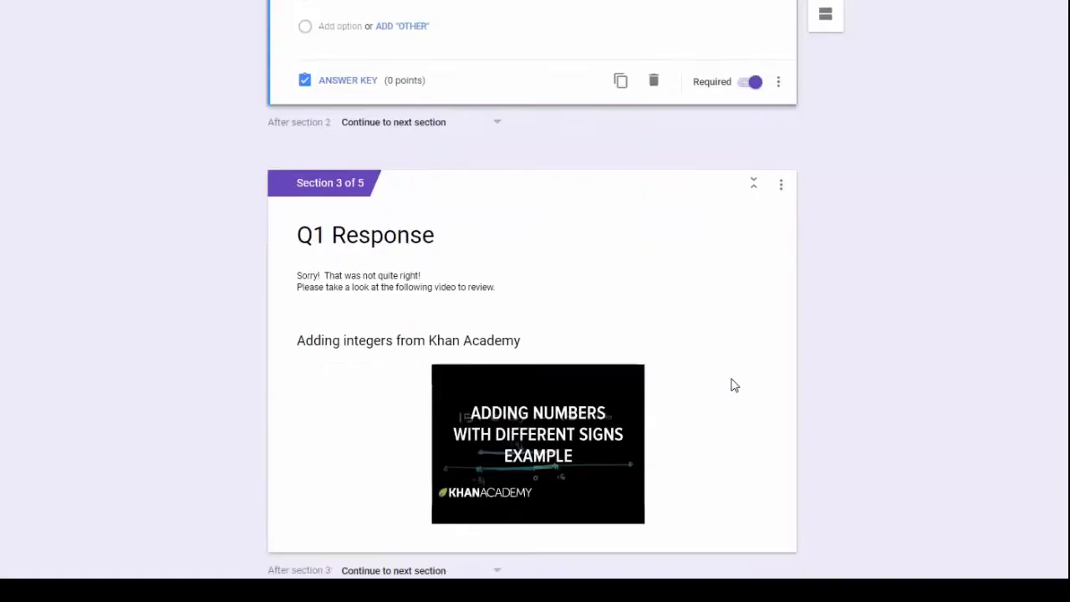
scroll(733, 385, "down", 3)
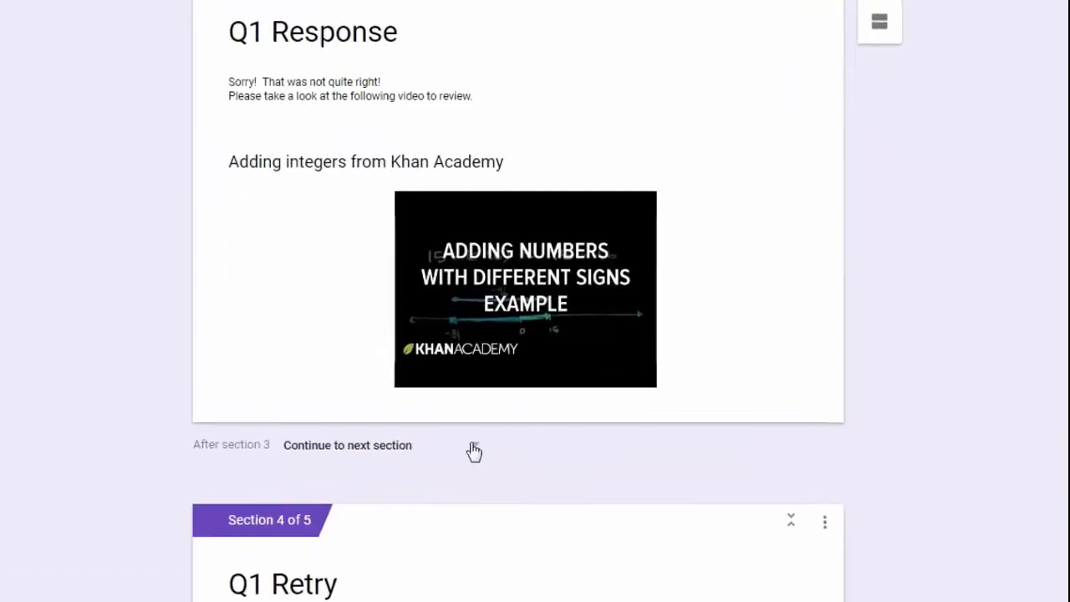
left_click(447, 488)
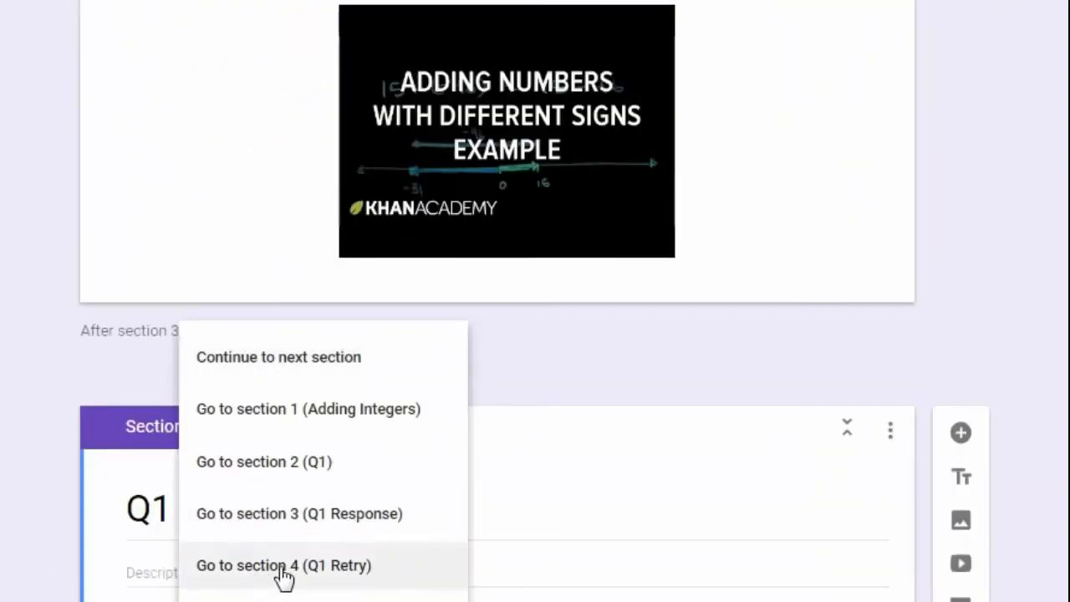
left_click(337, 573)
Turn on going to a section based on the answer for the Q1 Retry question '6 + (-2)='
scroll(452, 488, "down", 3)
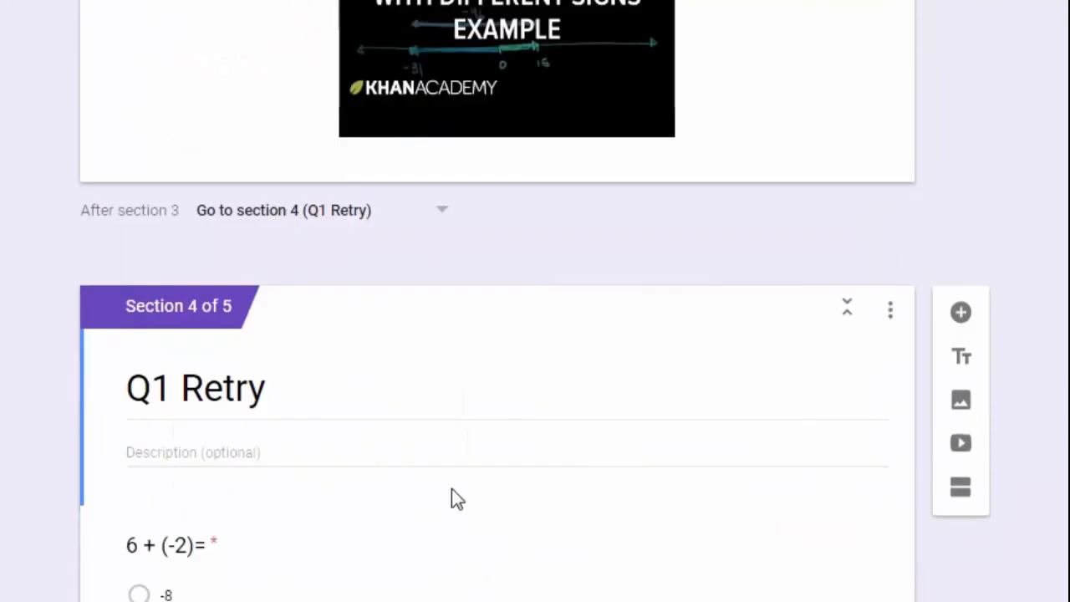
scroll(449, 493, "down", 2)
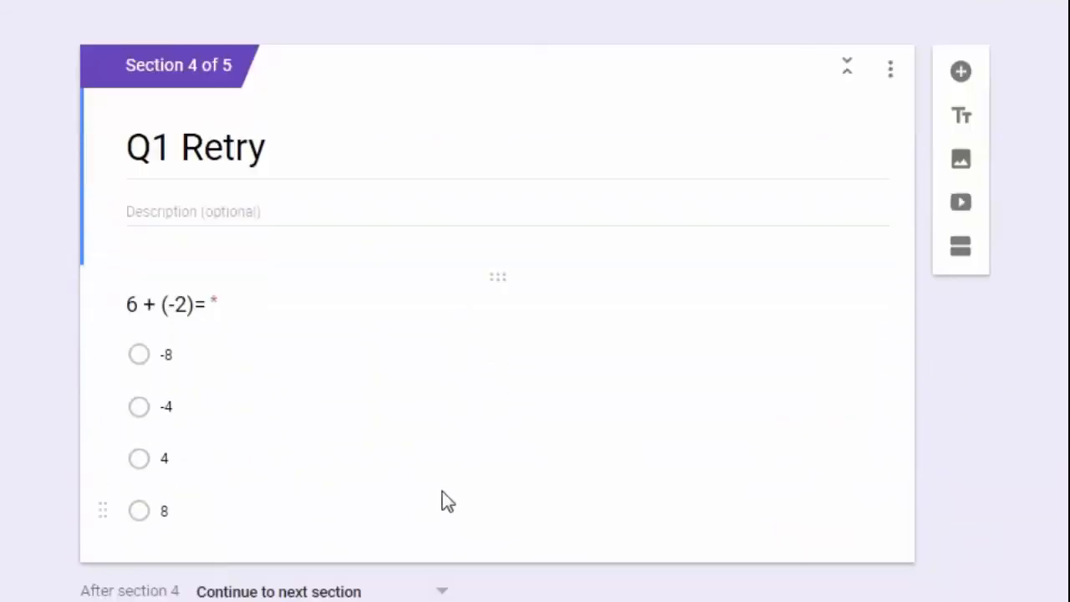
left_click(480, 459)
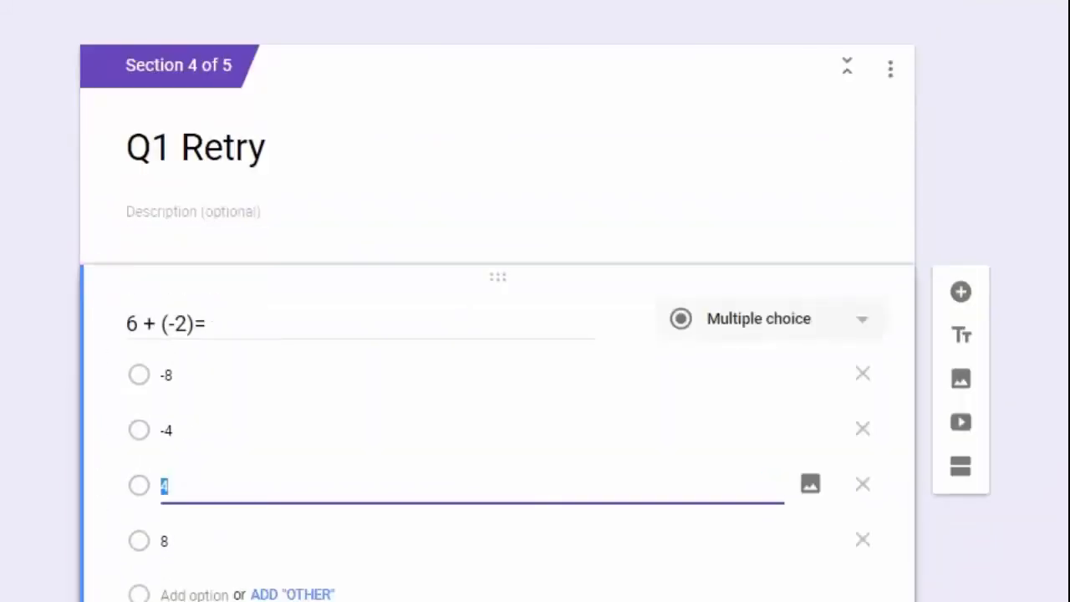
left_click(869, 600)
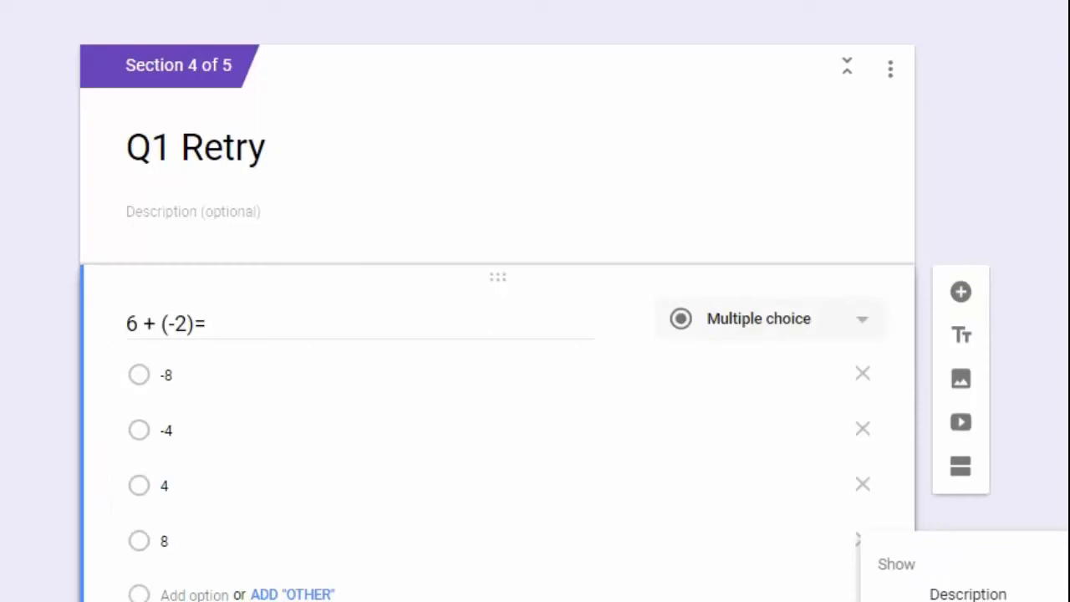
left_click(961, 601)
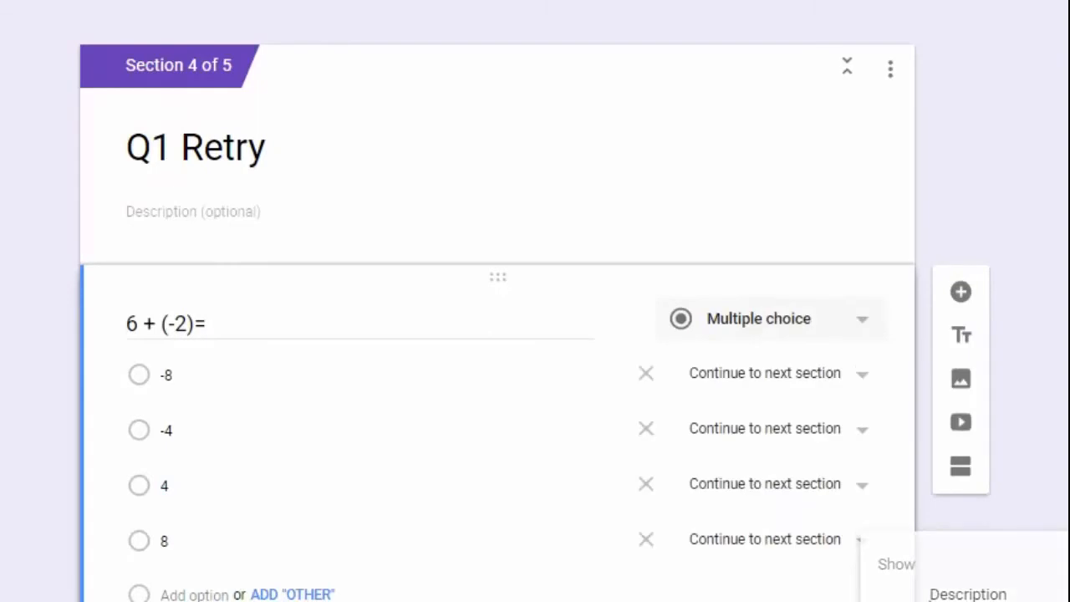
Route the Q1 Retry answers -8, -4 and 8 to section 3 (Q1 Response), and the answer 4 to section 5 (Q2)
left_click(863, 386)
left_click(784, 540)
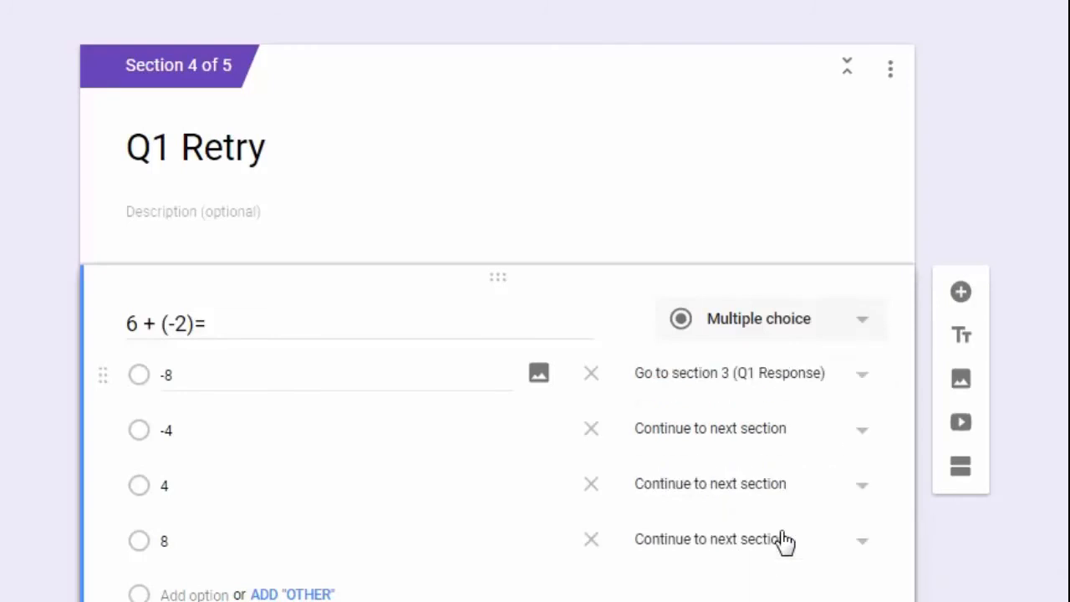
left_click(864, 435)
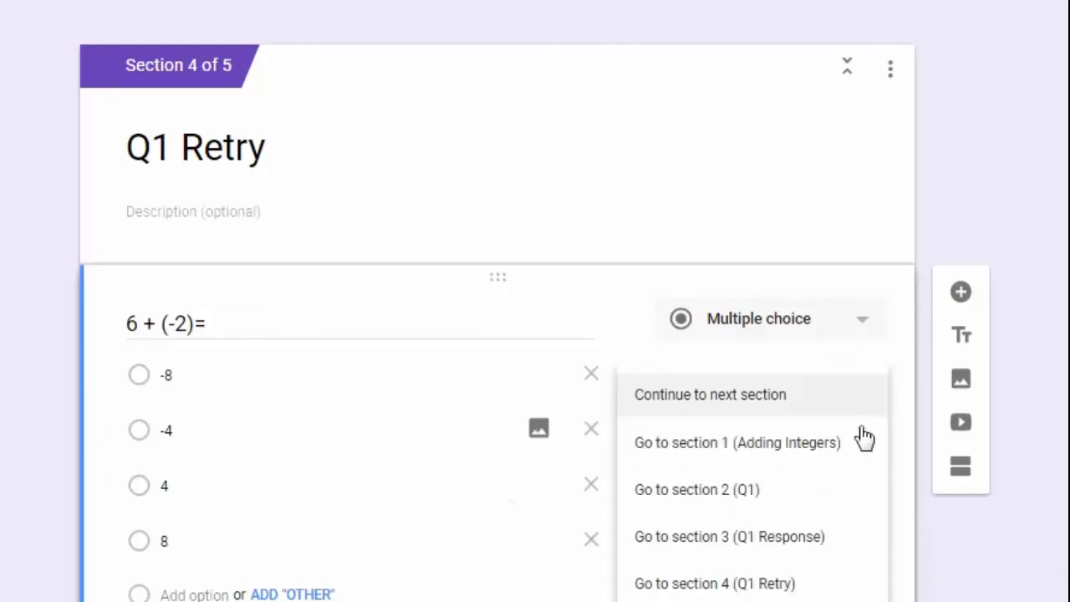
left_click(818, 545)
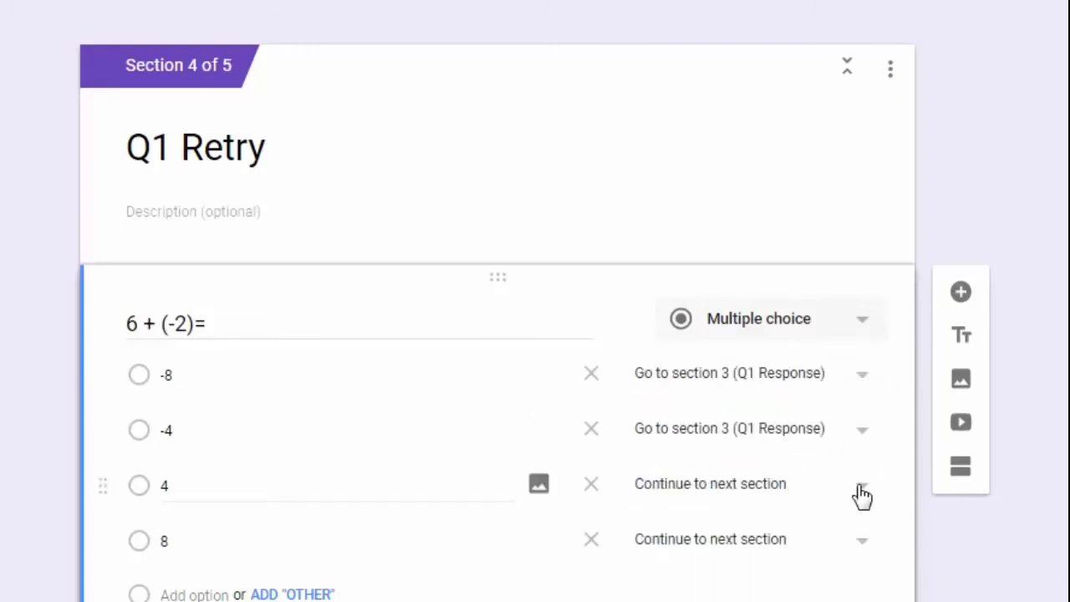
left_click(862, 491)
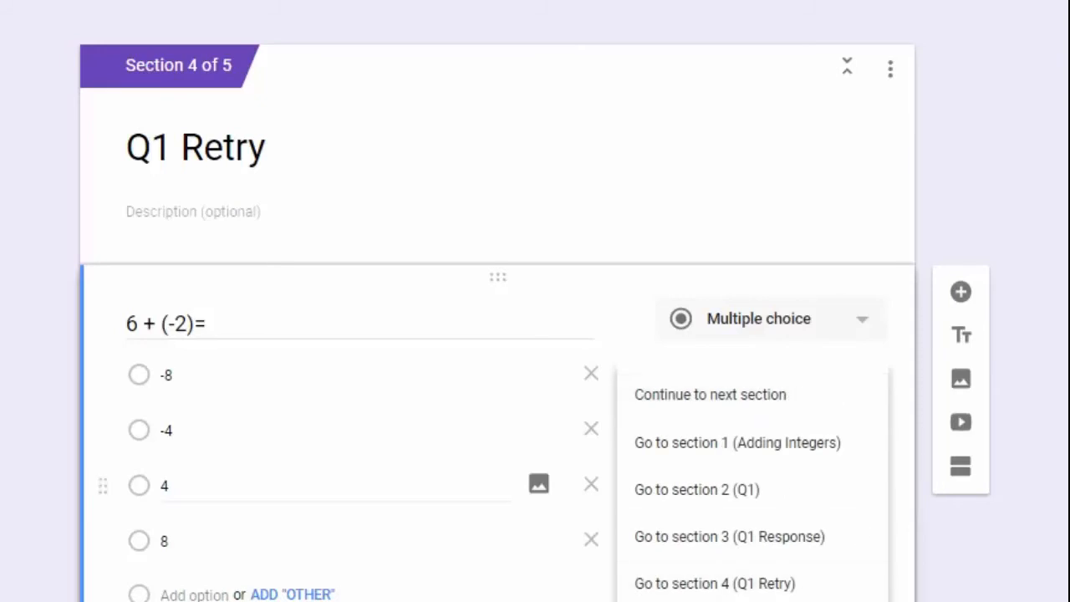
left_click(819, 601)
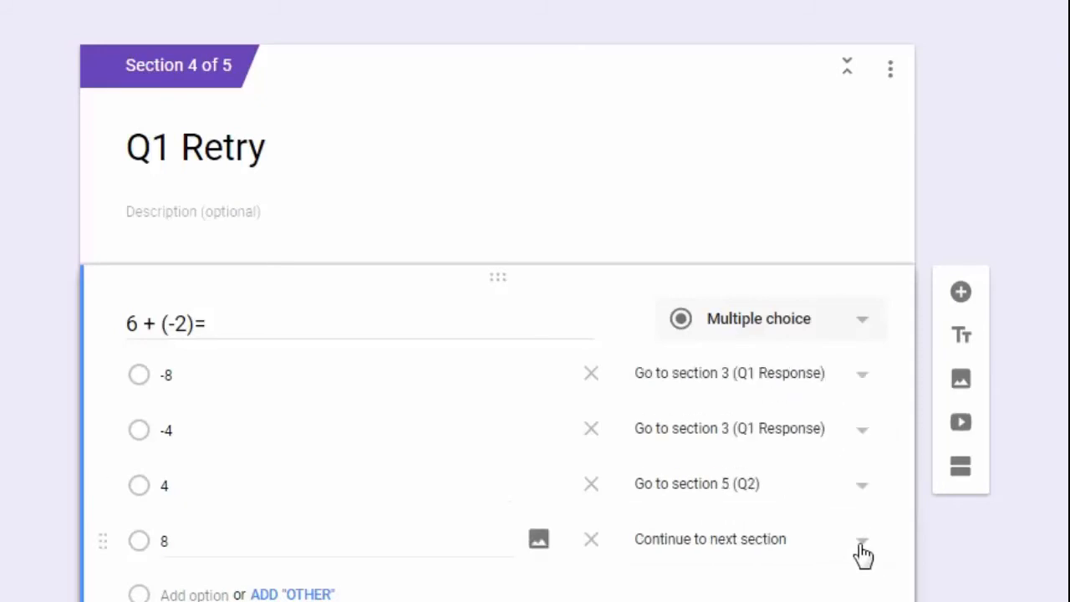
left_click(862, 542)
left_click(788, 542)
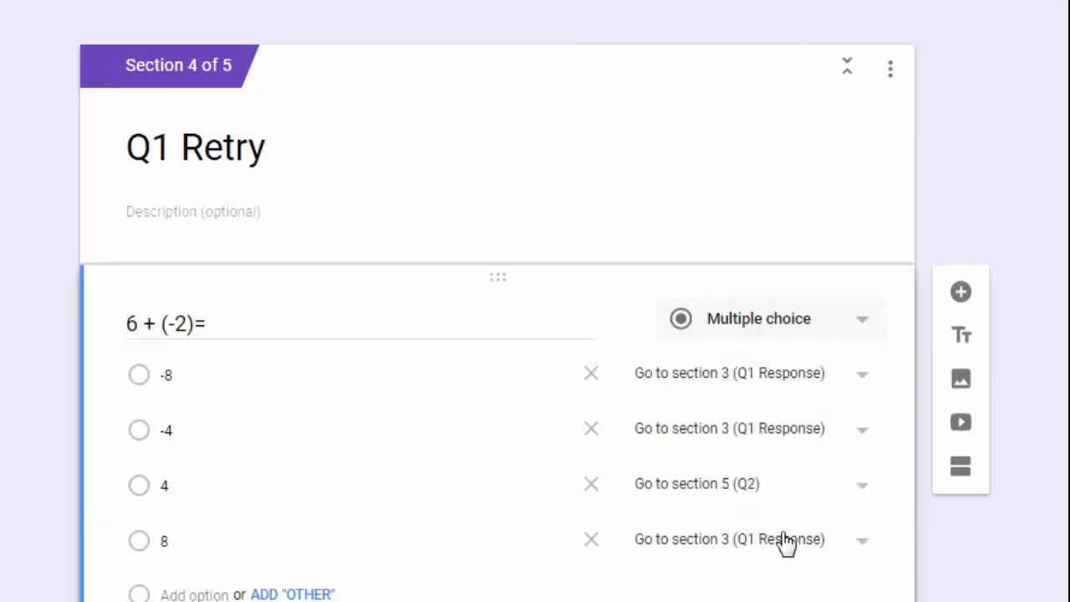
Add a new section after Q2 and title it 'Q2 Response'
scroll(786, 541, "down", 5)
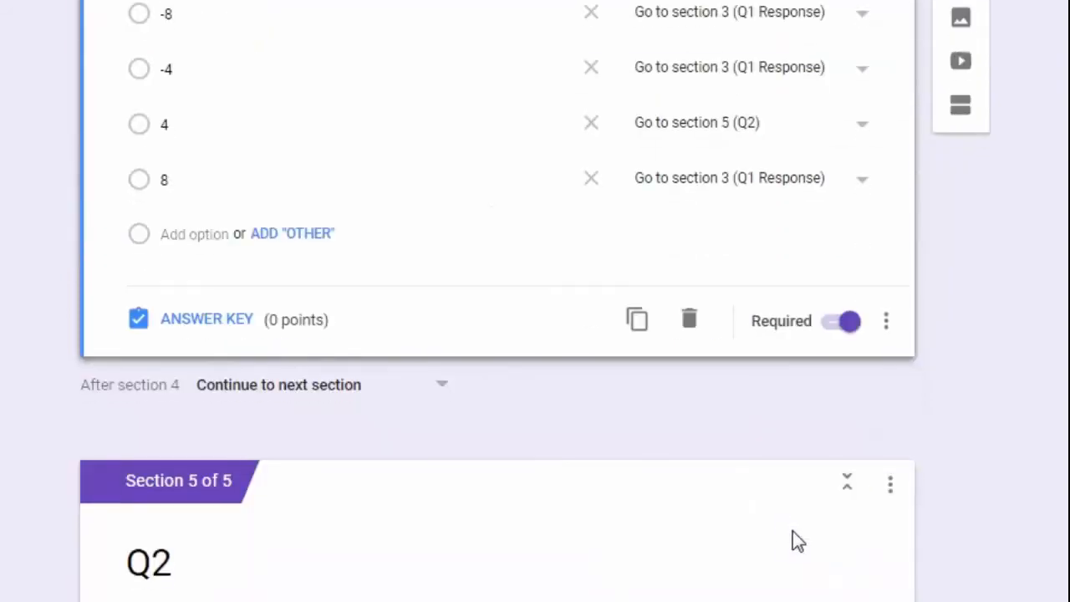
scroll(794, 530, "down", 5)
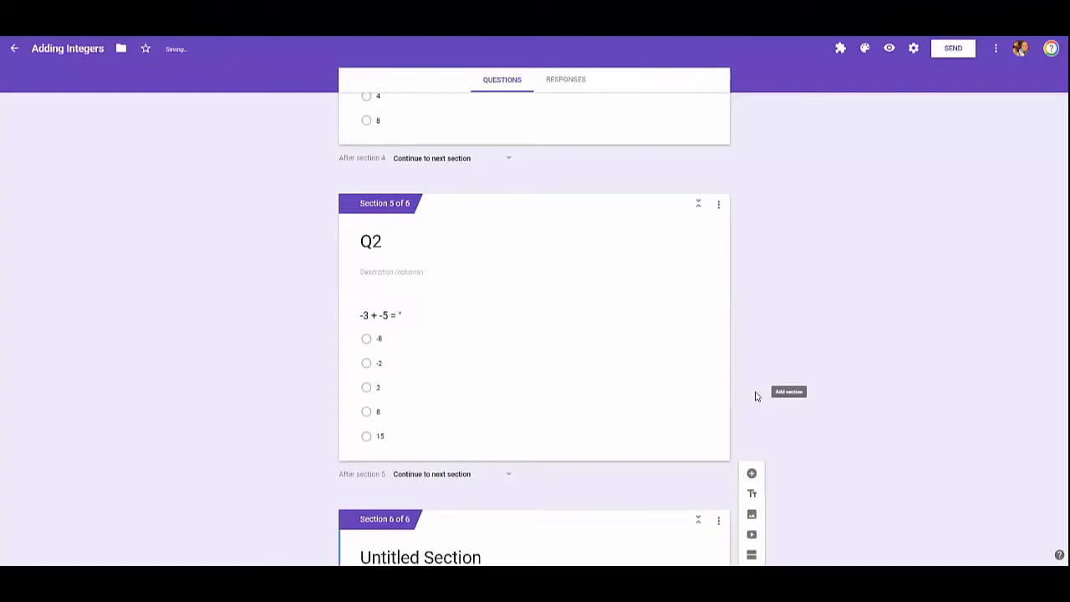
scroll(757, 394, "down", 1)
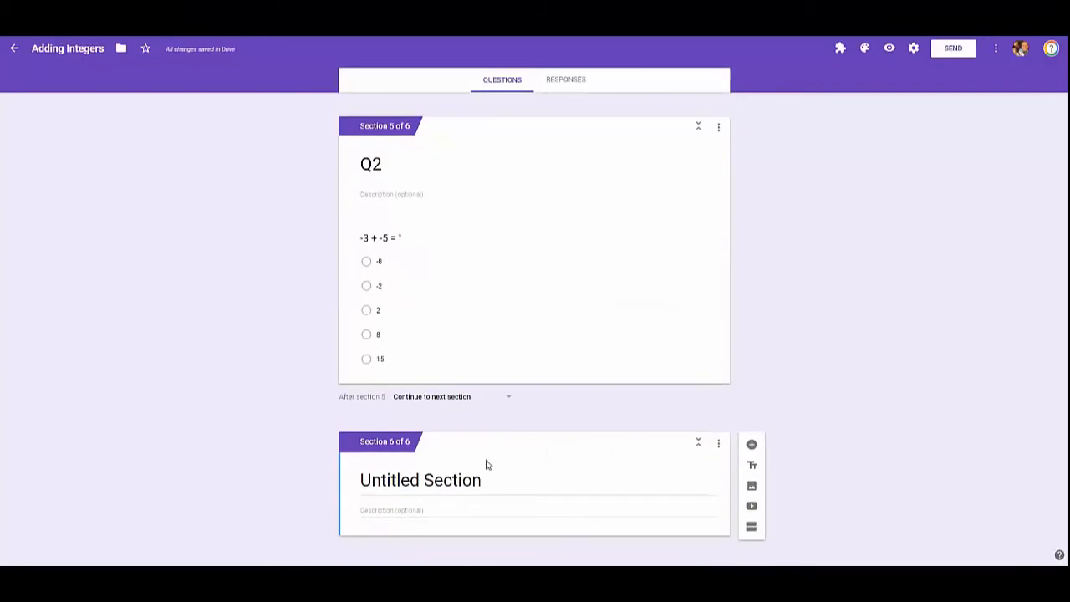
left_click(396, 482)
type("Q2 Respons")
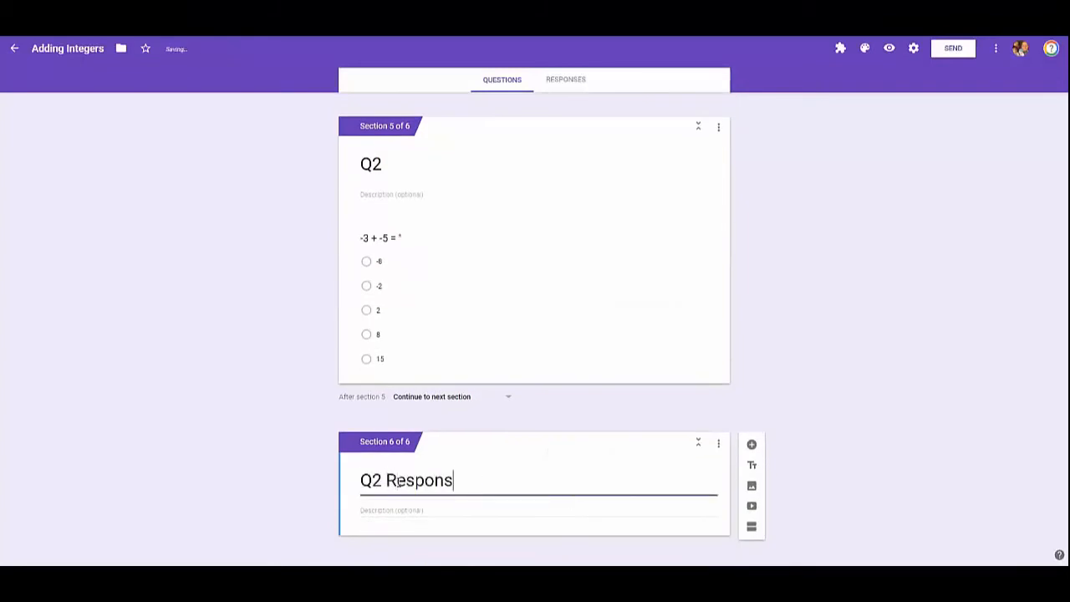
type("e")
Add two more sections after Q2 Response, titled 'Q2 Retry' and 'Q3'
left_click(751, 526)
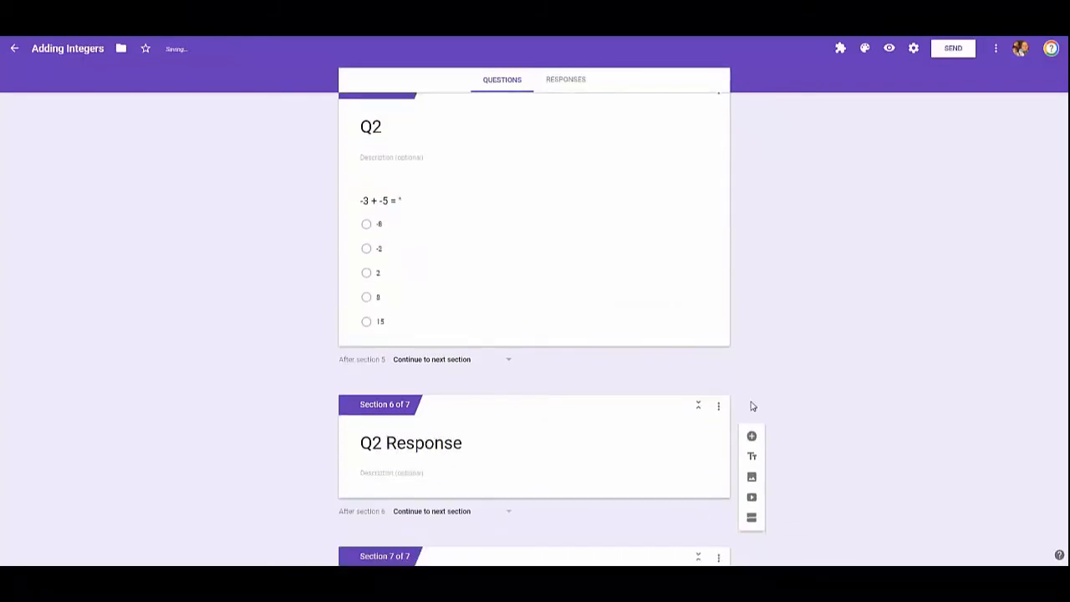
left_click(370, 484)
type("Q2 Retry")
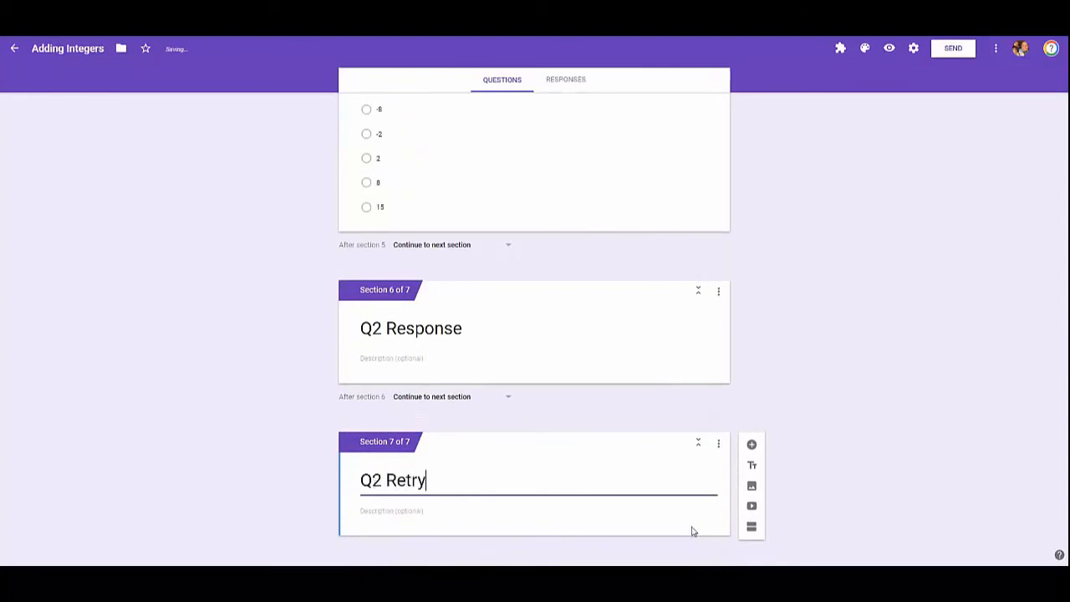
left_click(752, 526)
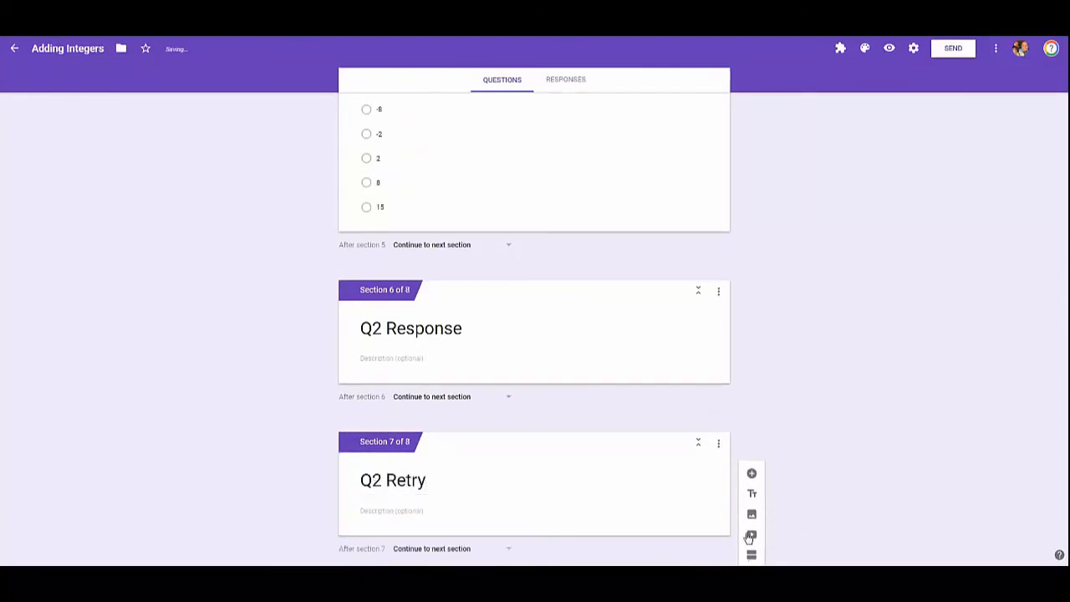
left_click(402, 483)
type("Q3")
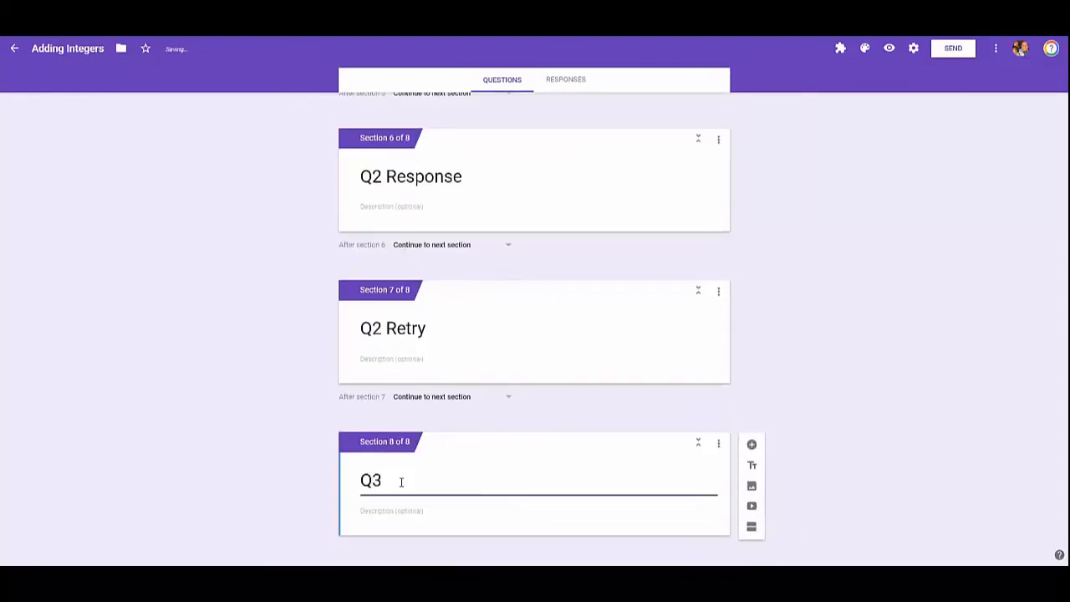
Add two more sections after Q3, titled 'Q3 Response' and 'Q3 Retry'
left_click(752, 529)
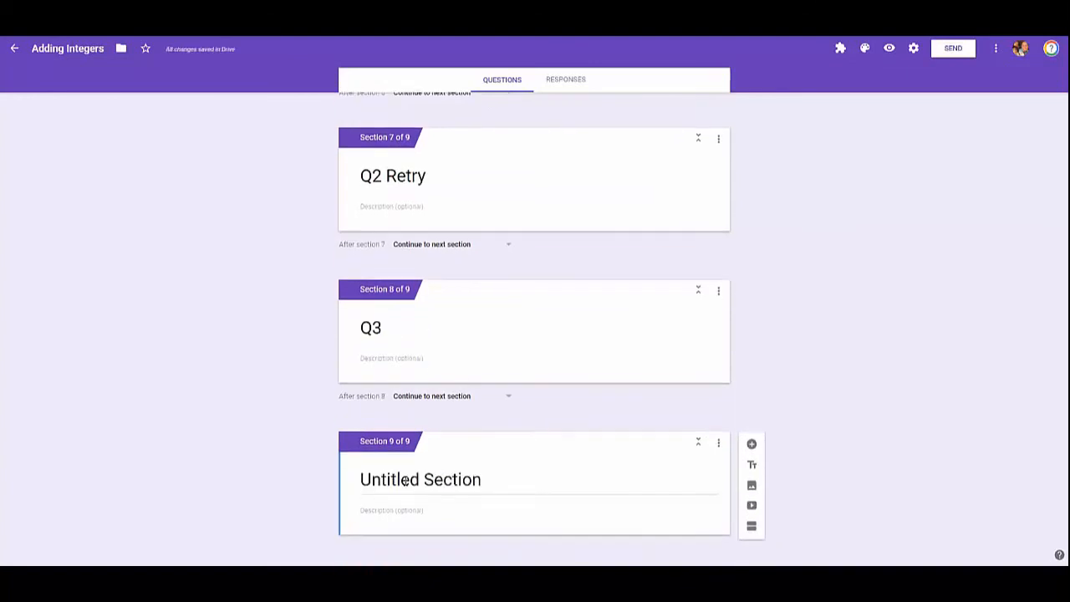
left_click(406, 481)
type("Q3 Response")
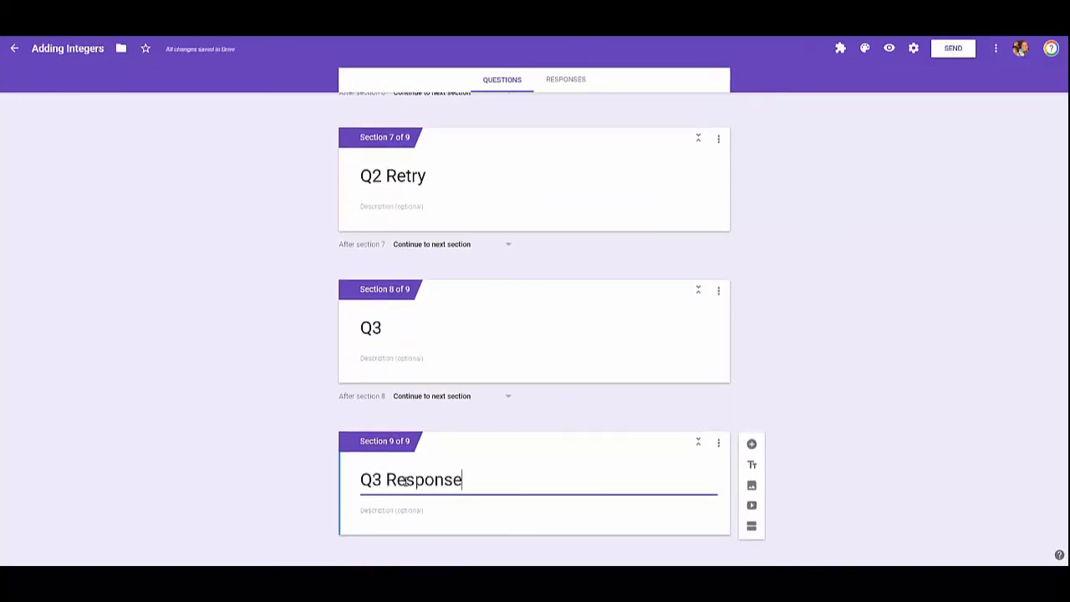
left_click(751, 526)
left_click(449, 482)
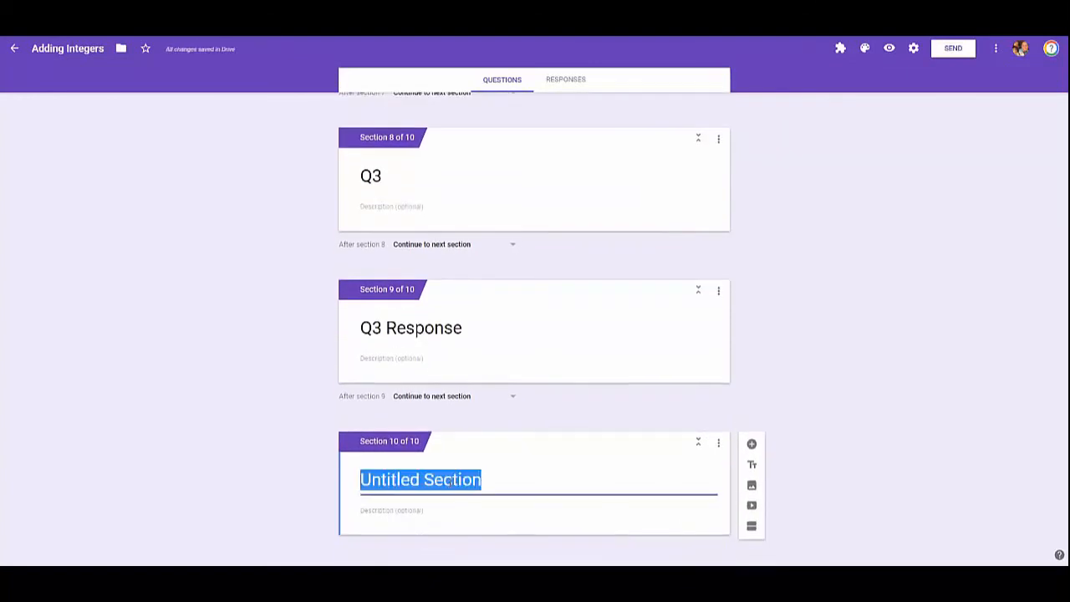
type("Q3 Retry")
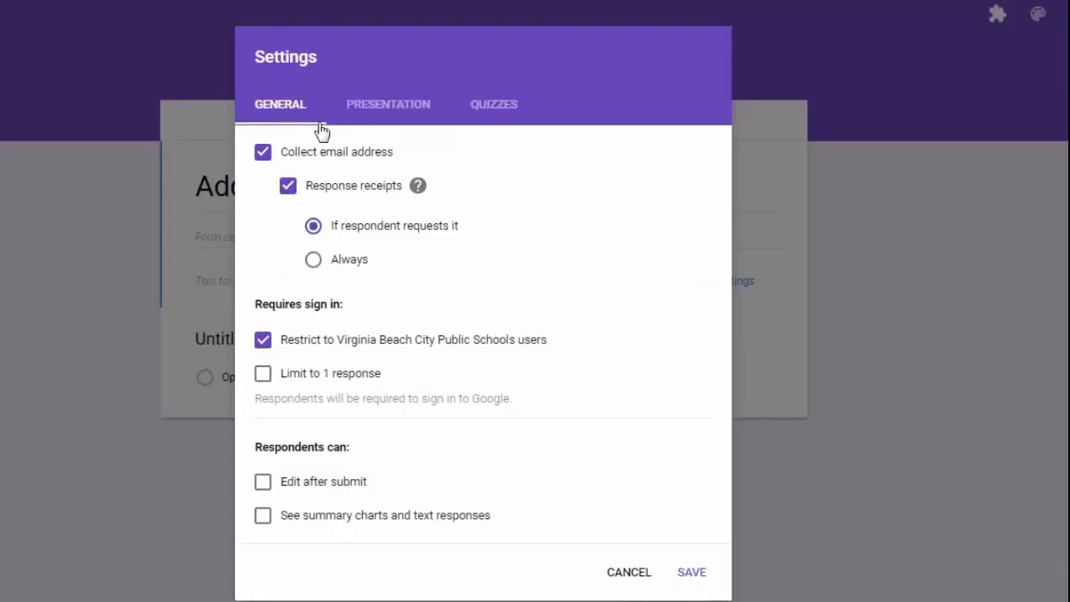
Make the form a quiz, hide correct answers from respondents, and save the settings
left_click(496, 118)
left_click(273, 154)
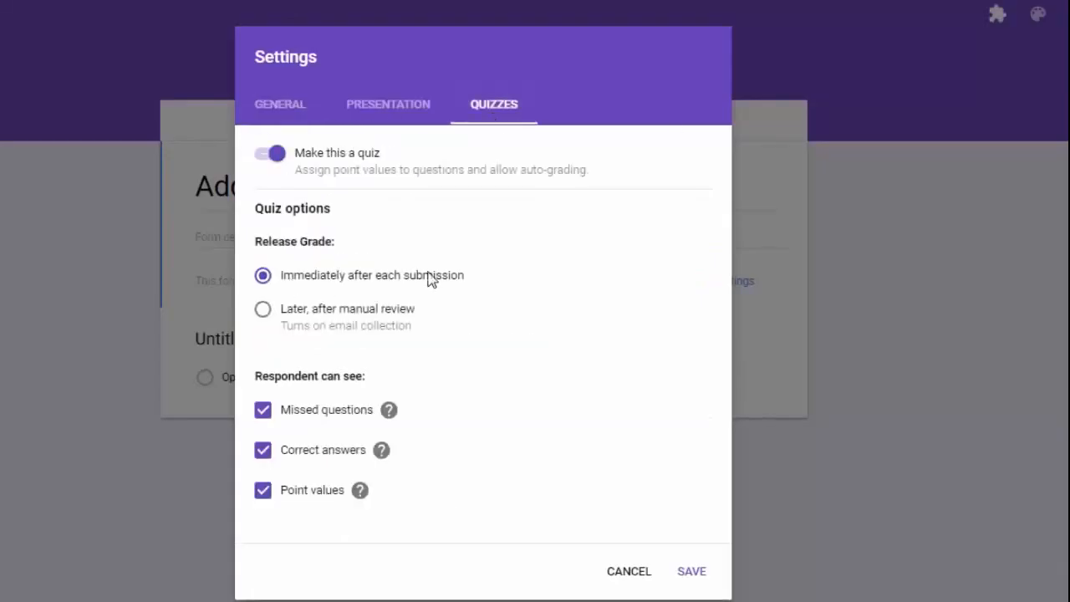
left_click(263, 453)
left_click(687, 573)
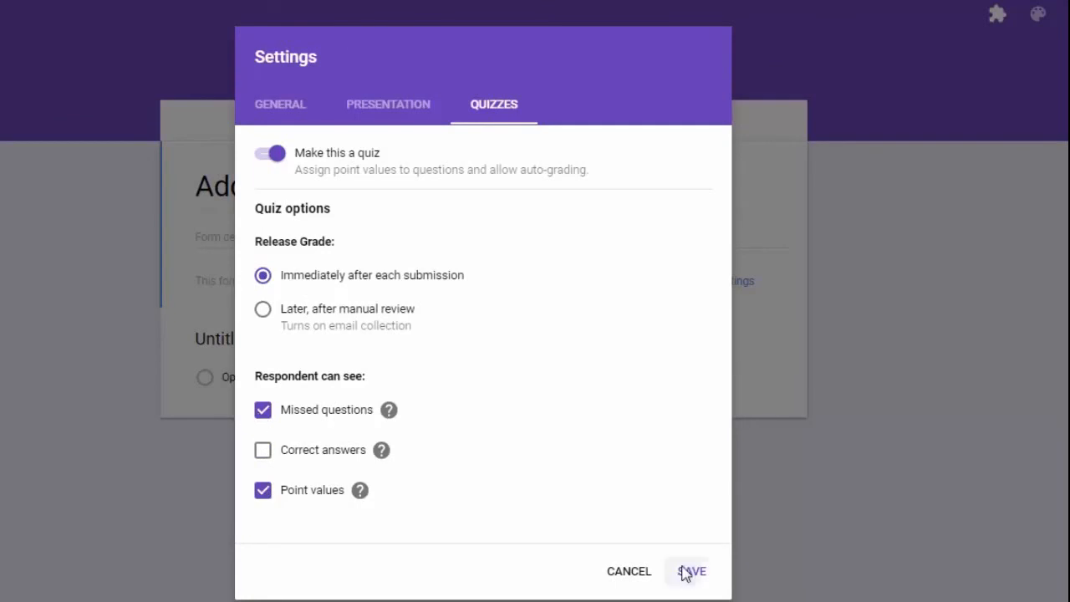